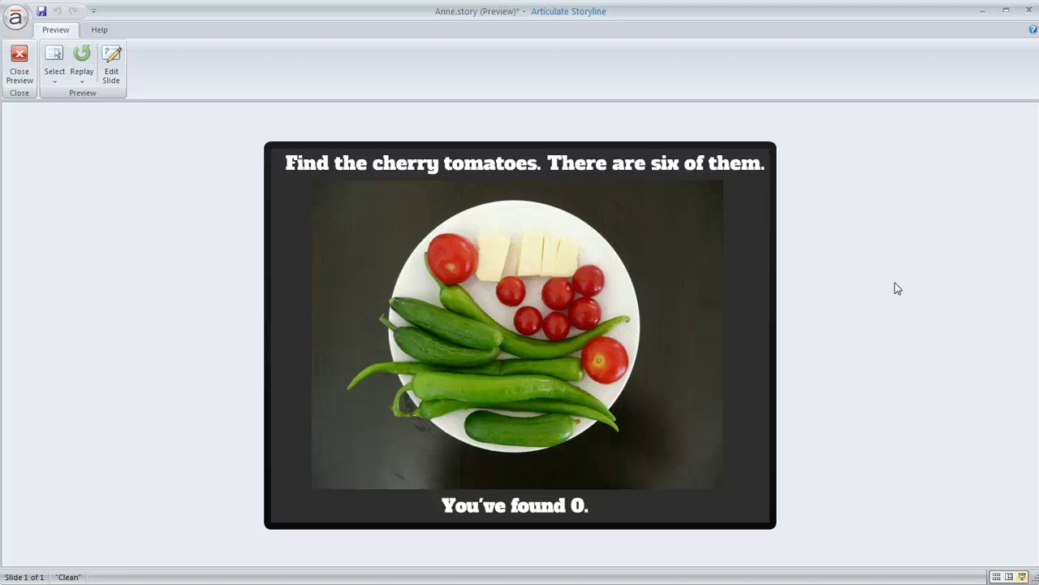
- Mark four cherry tomatoes as found in the preview
left_click(513, 297)
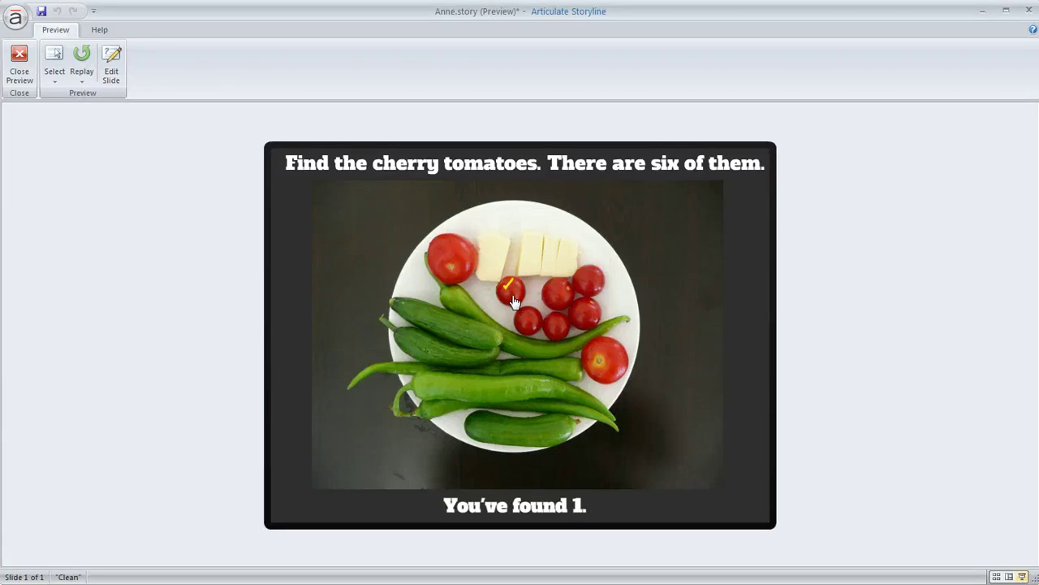
left_click(589, 281)
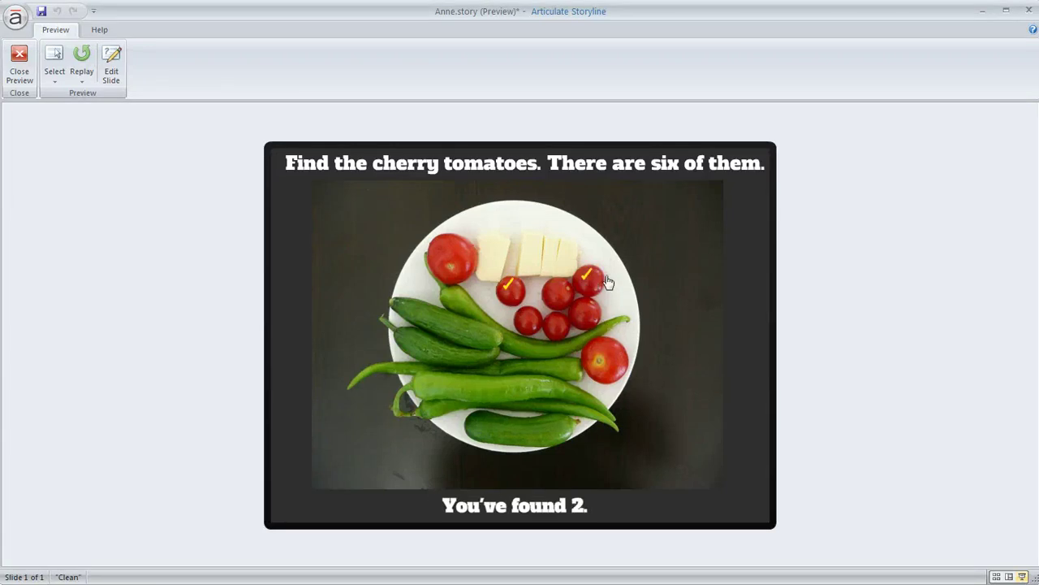
left_click(588, 317)
left_click(564, 297)
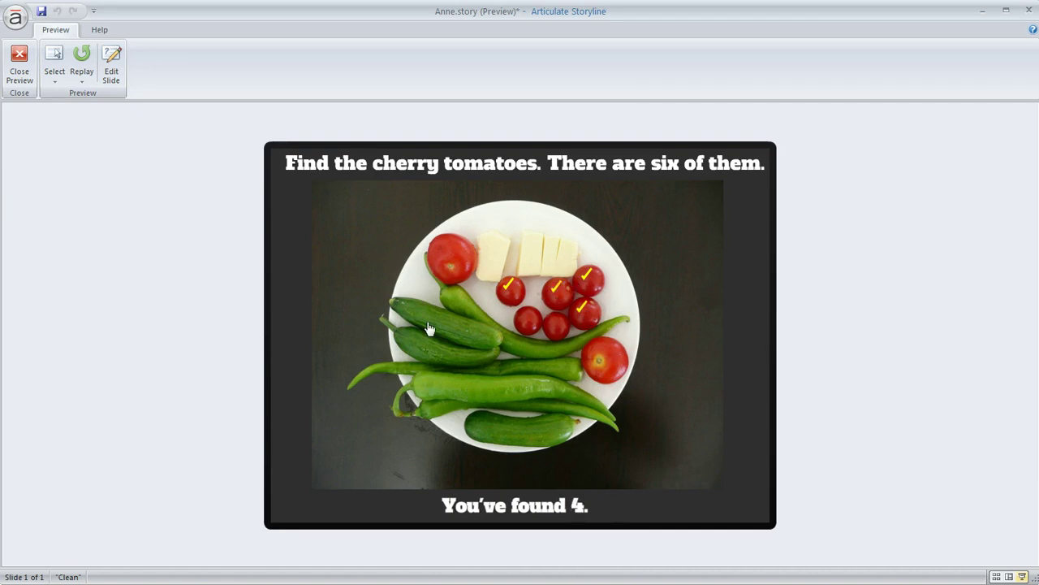
- Trigger and dismiss the Oops feedback, find the last two tomatoes, and close the preview
left_click(430, 328)
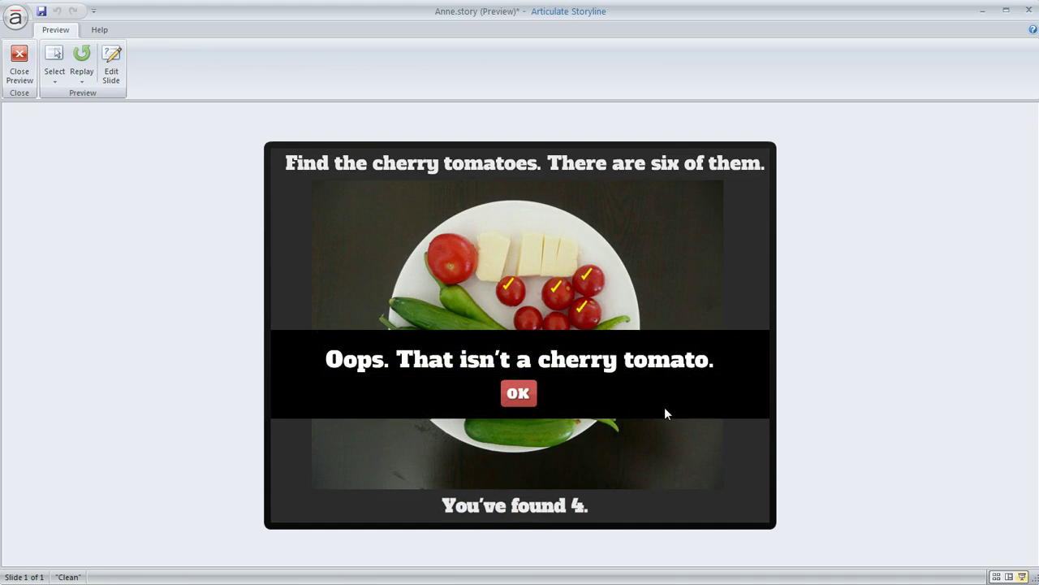
left_click(520, 396)
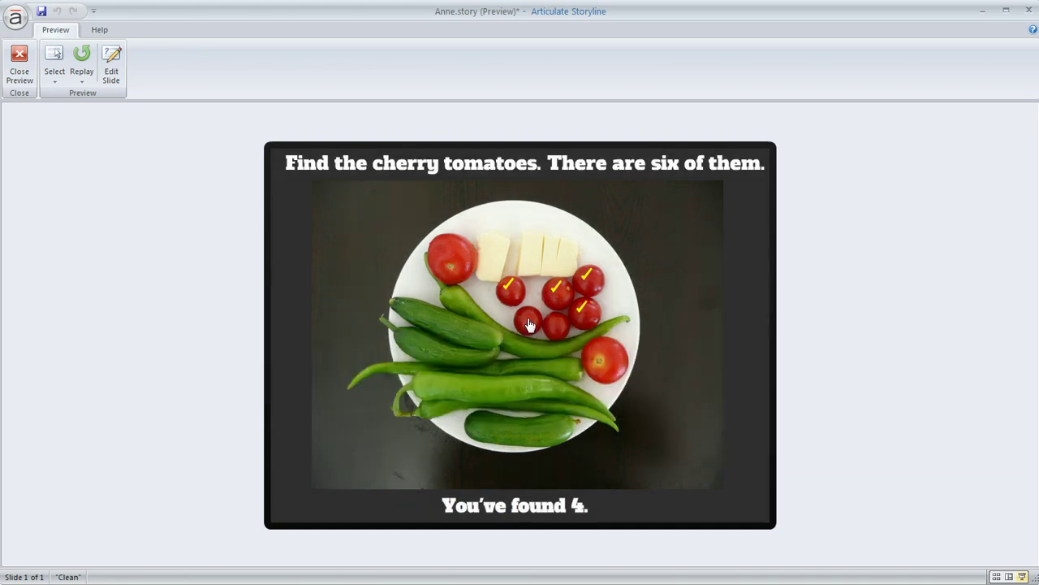
left_click(529, 323)
left_click(560, 335)
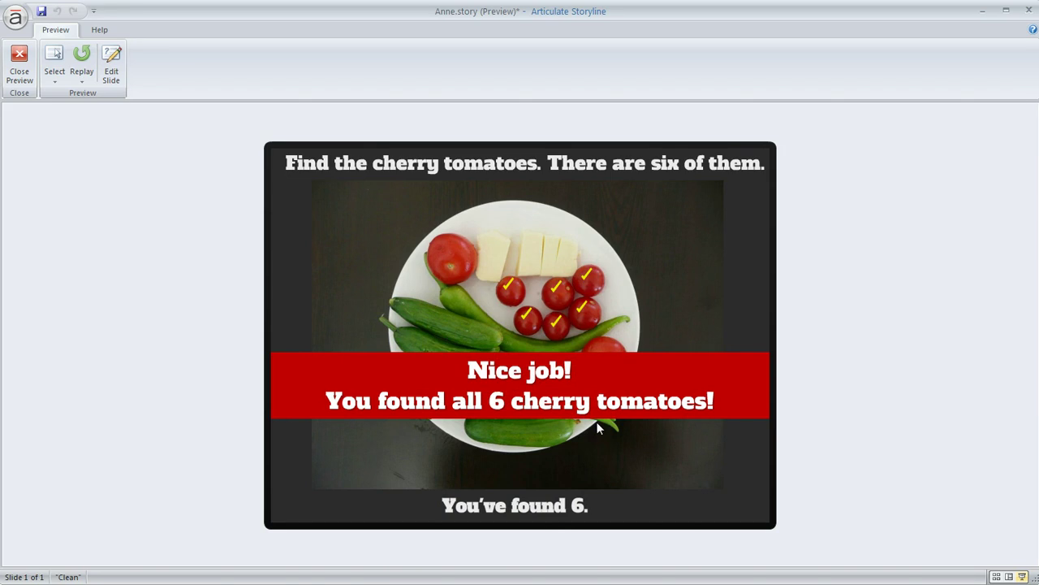
left_click(19, 65)
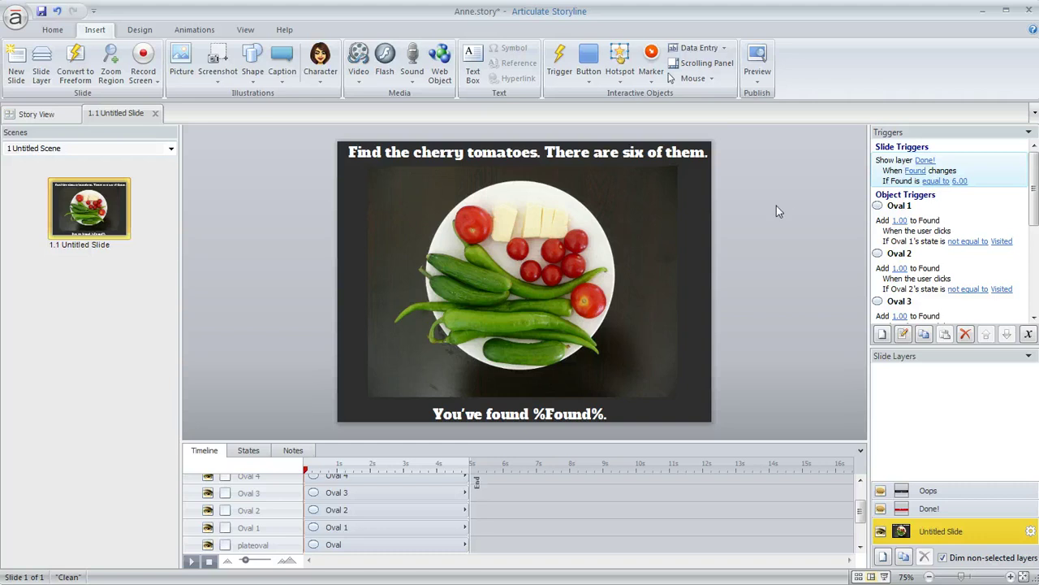
left_click(1027, 337)
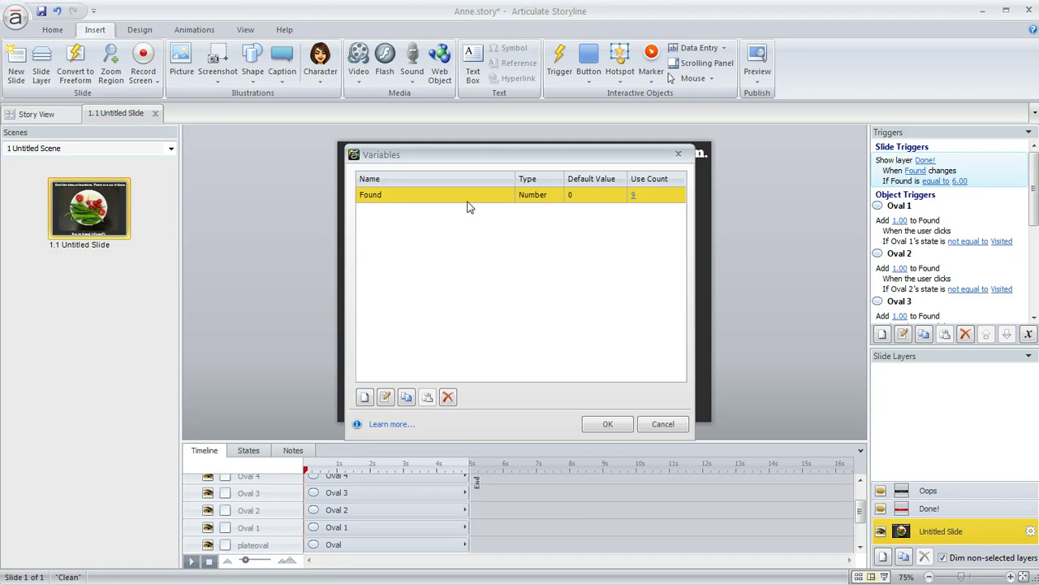
left_click(364, 397)
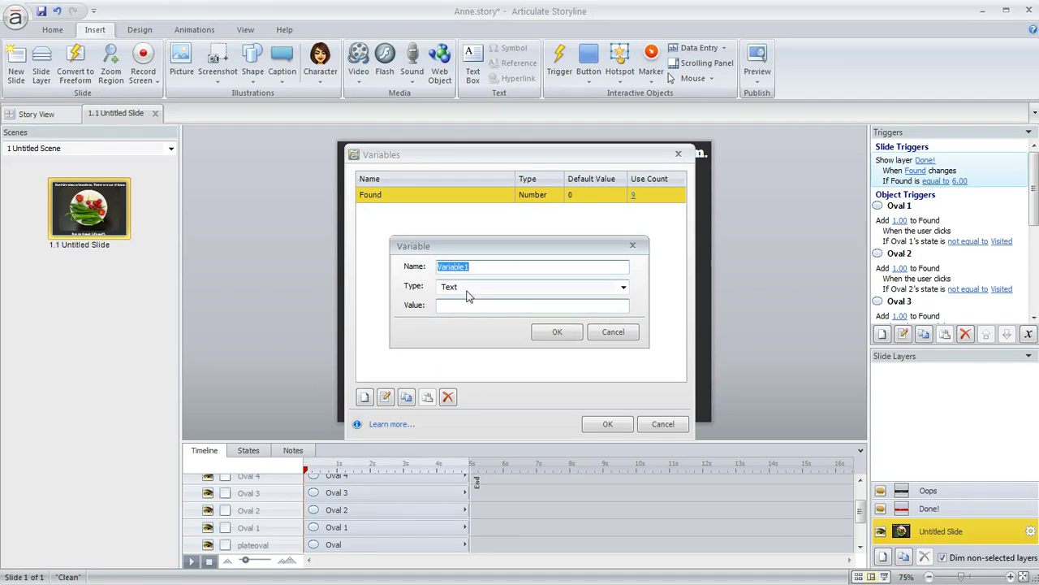
left_click(469, 290)
left_click(469, 324)
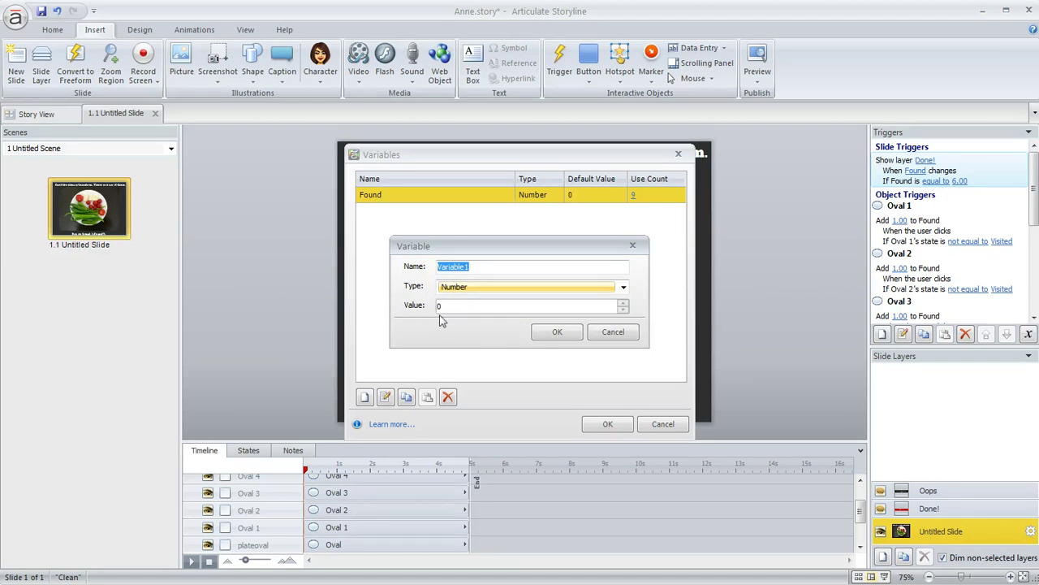
left_click(614, 332)
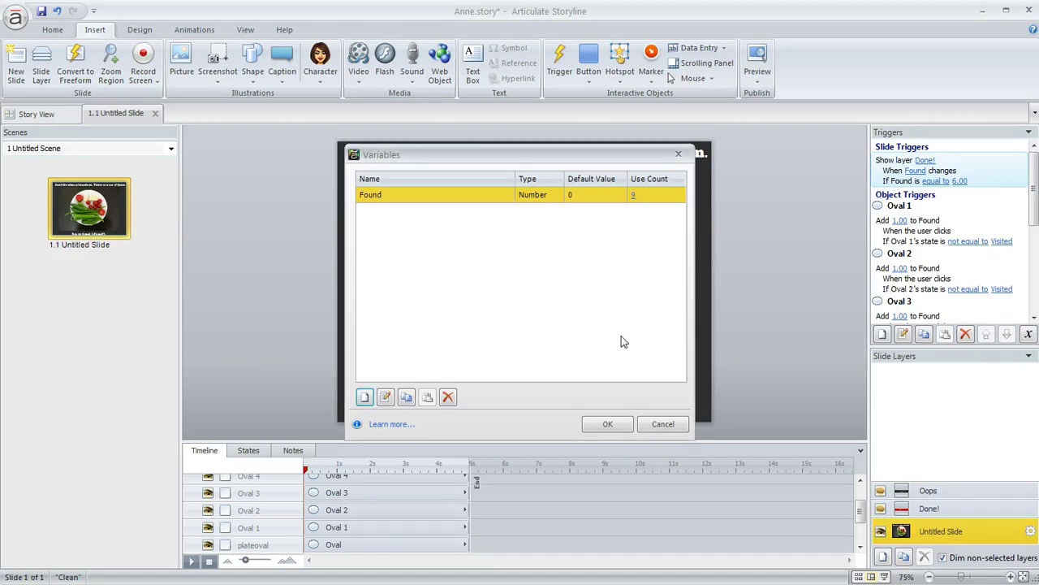
- Close the variables list and show Drawing Tools Format for Oval 1 on the small tomato
left_click(663, 425)
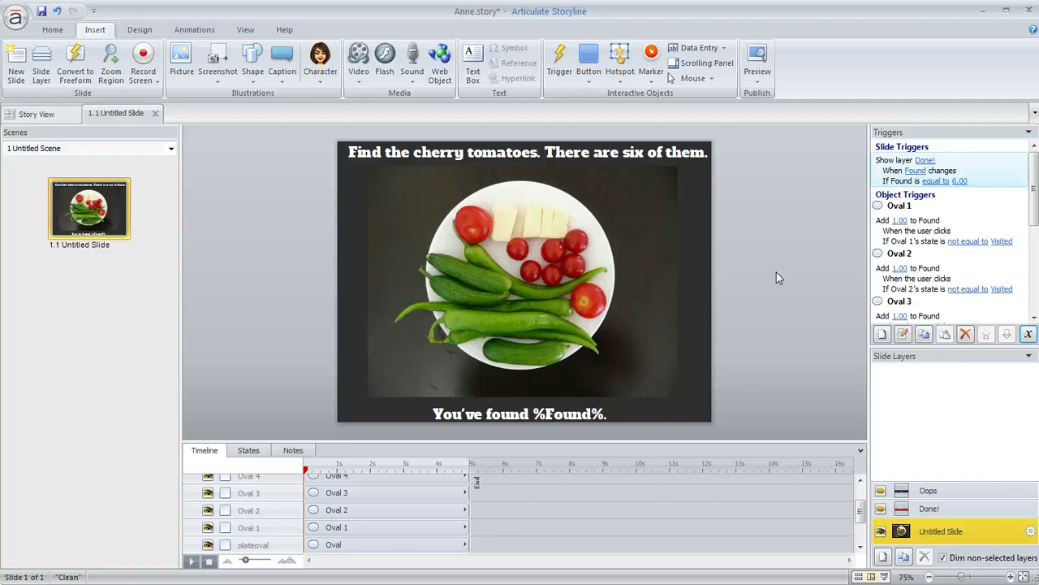
left_click(524, 251)
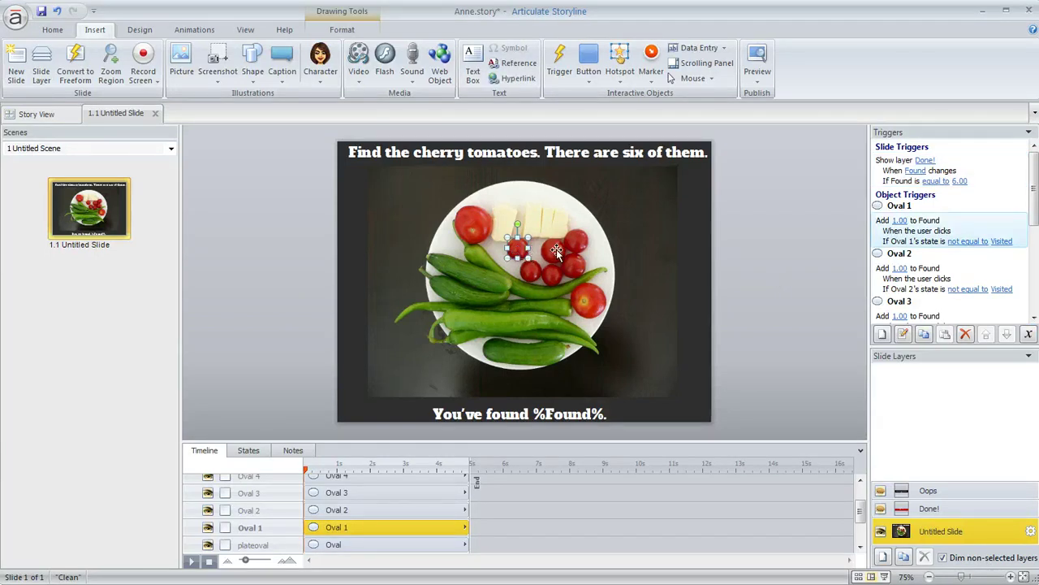
left_click(556, 250)
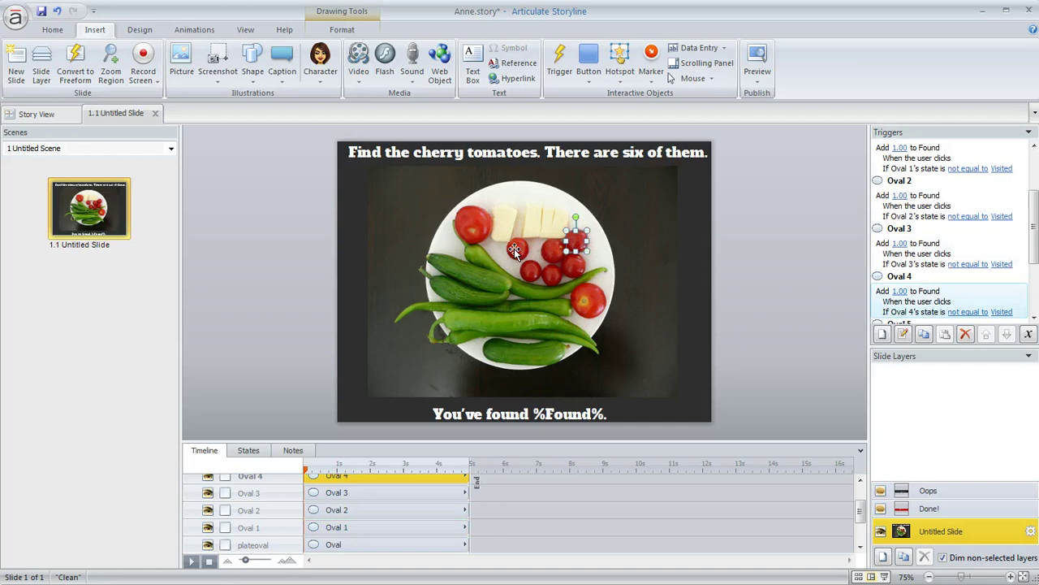
left_click(517, 252)
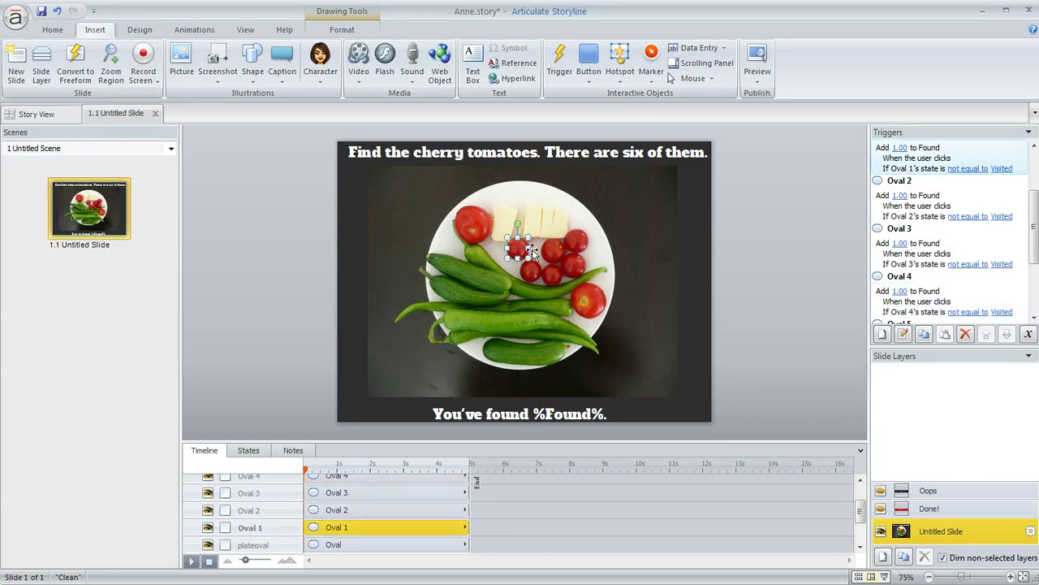
left_click(360, 30)
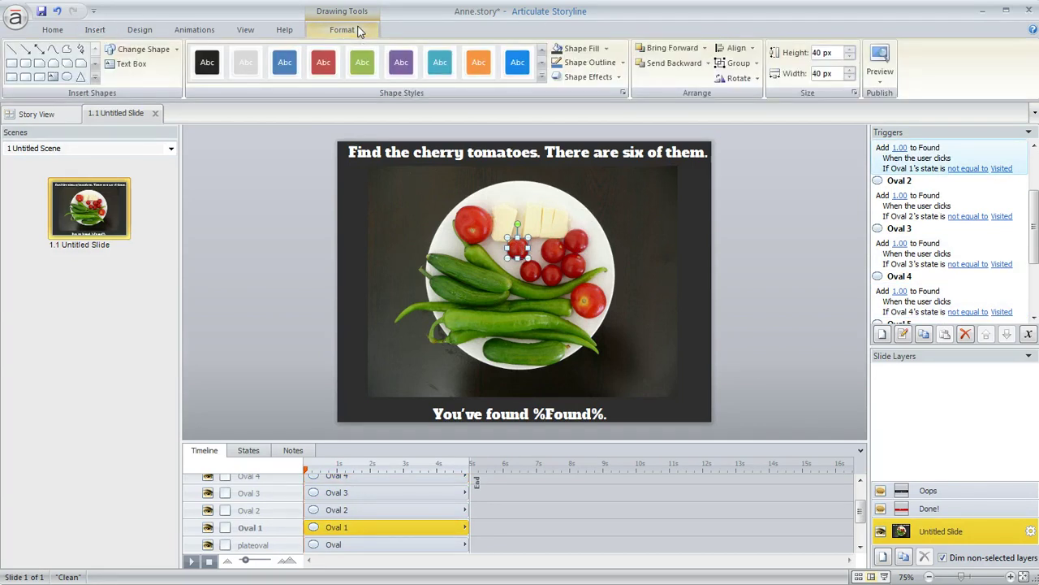
left_click(623, 93)
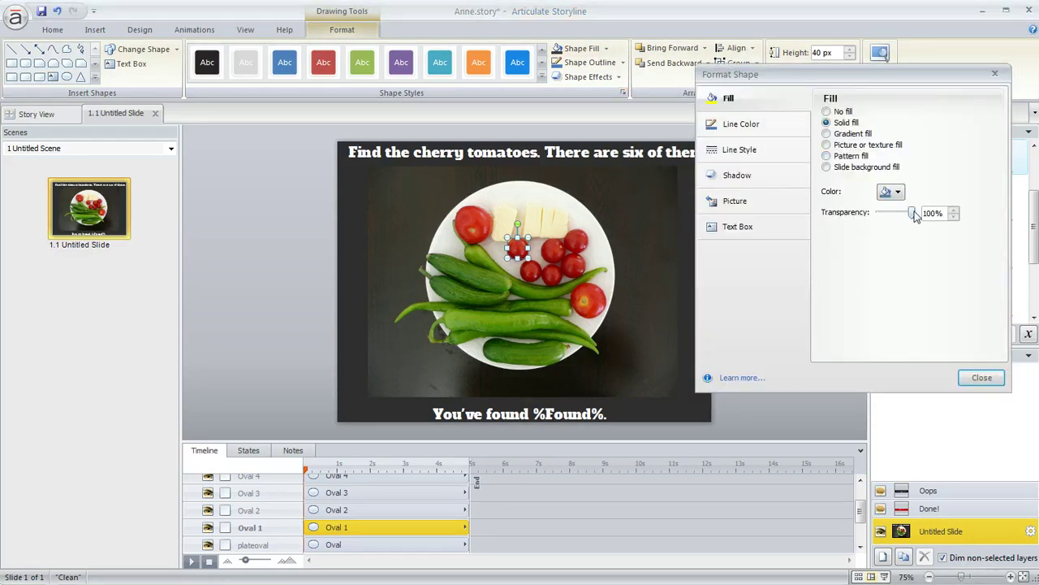
left_click_drag(912, 213, 882, 214)
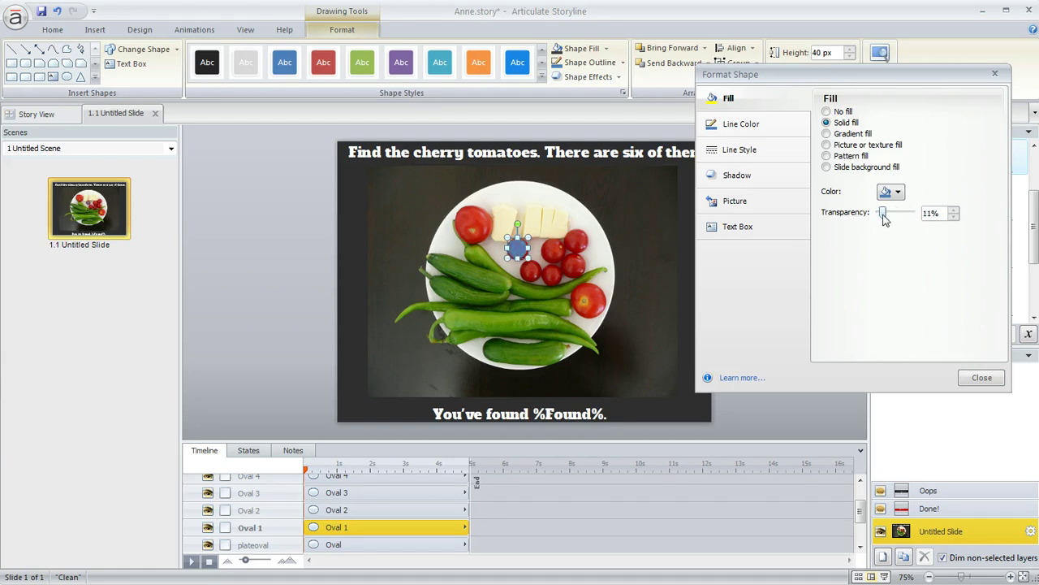
left_click_drag(883, 213, 928, 214)
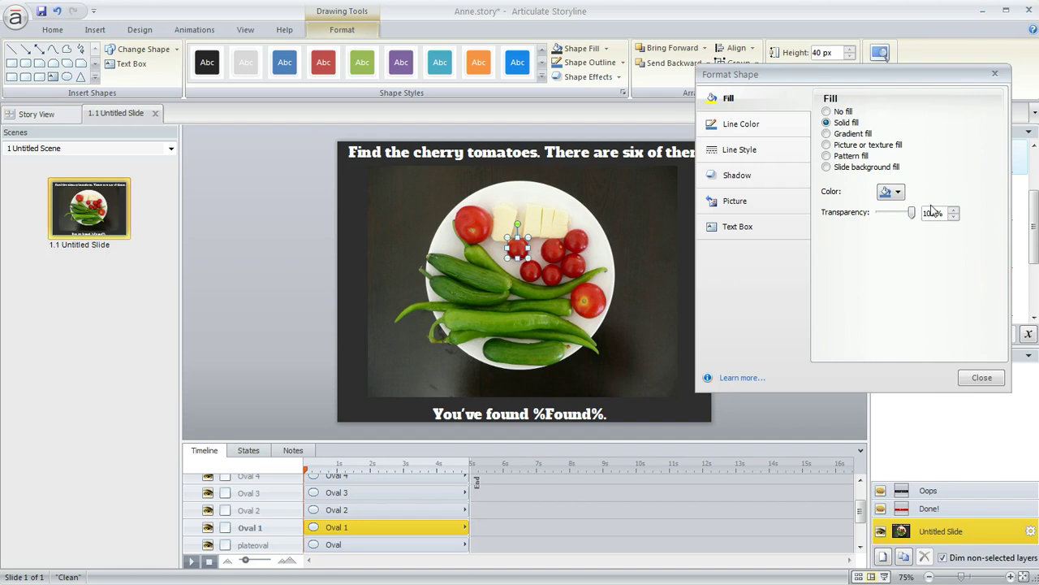
left_click(778, 124)
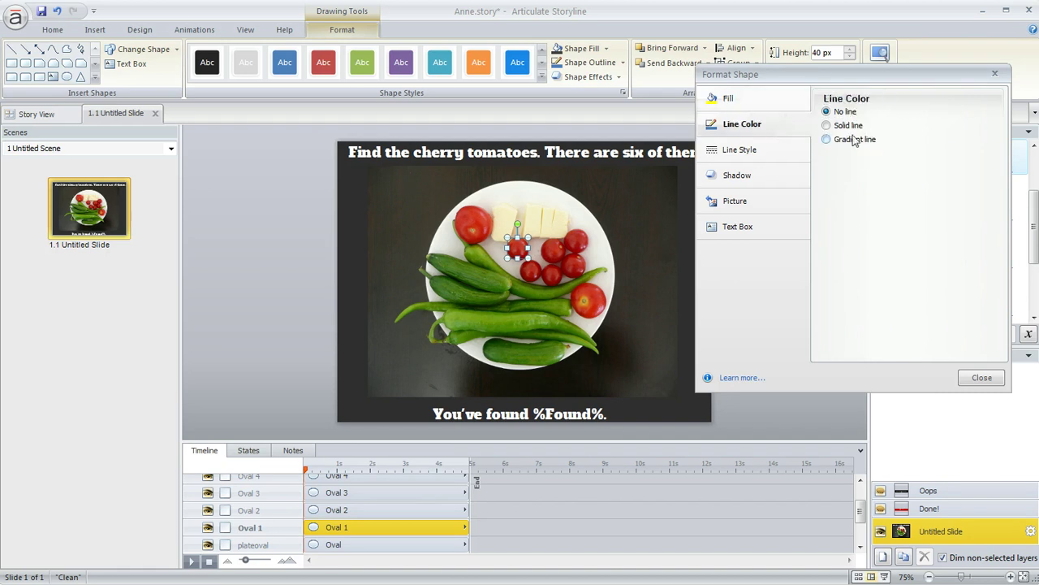
left_click(981, 377)
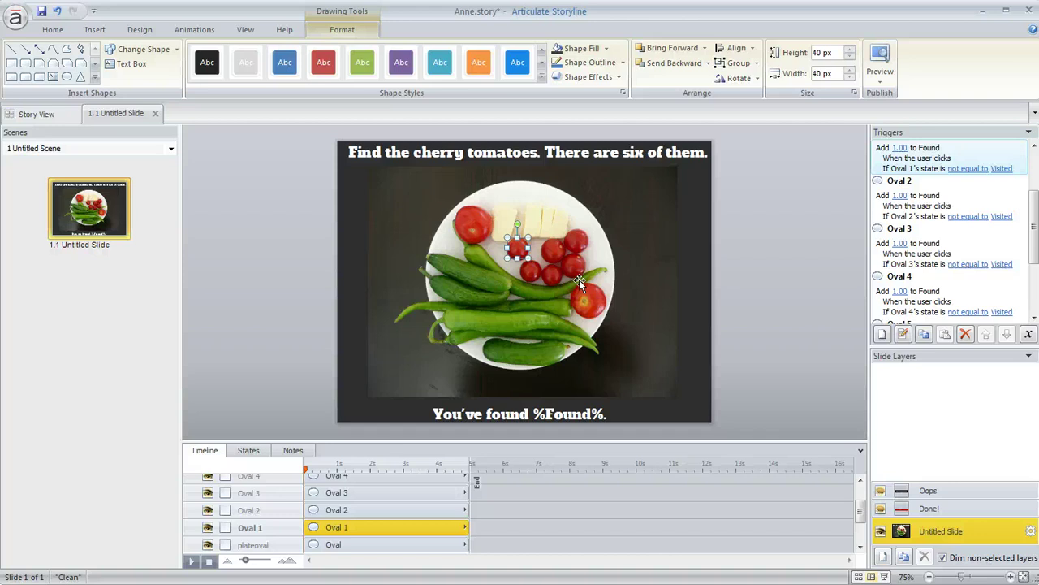
- Review Oval 1's Normal and check-mark Visited states, cancelling a new state
left_click(249, 450)
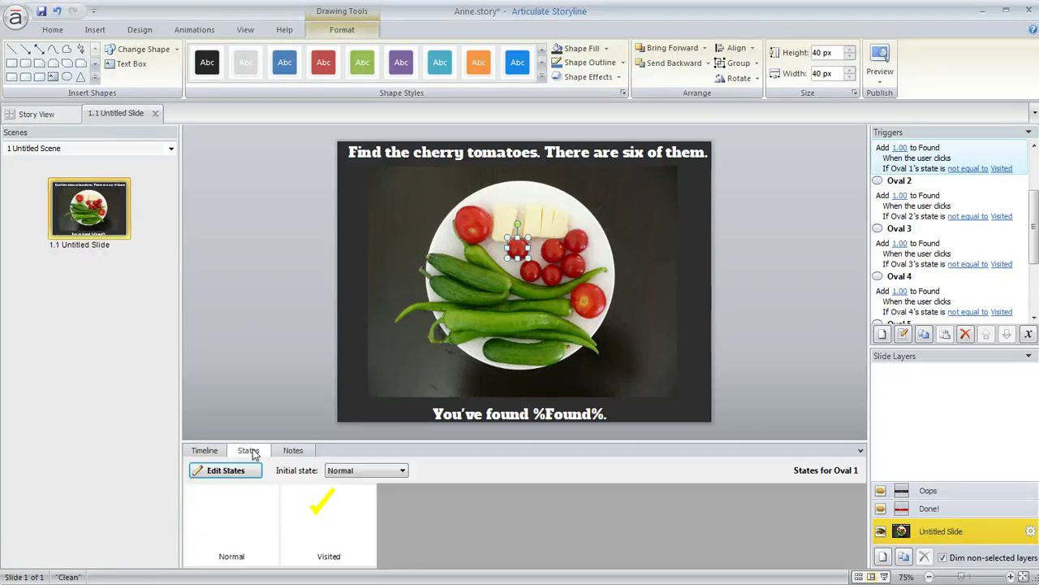
left_click(341, 526)
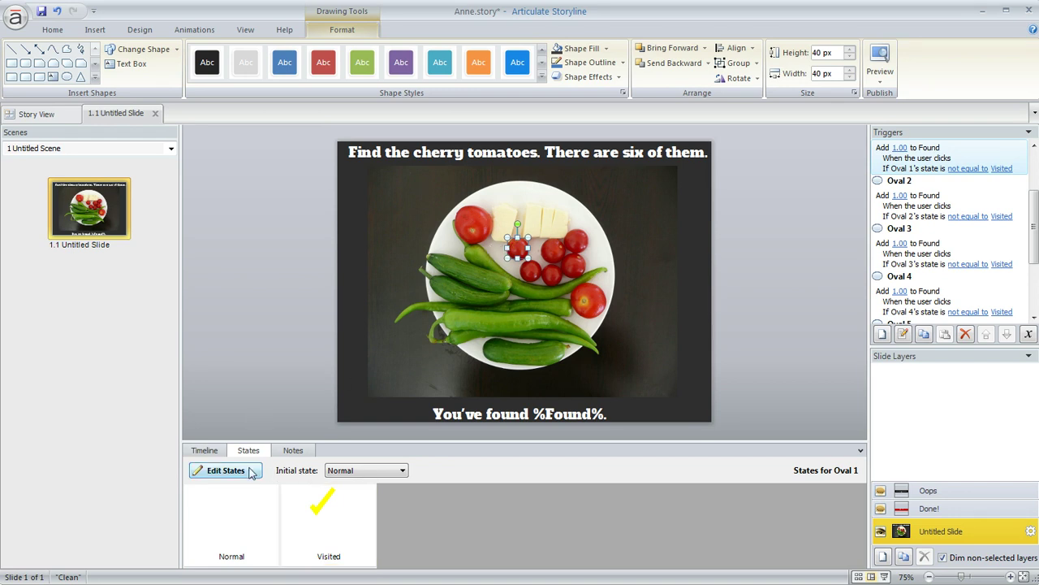
left_click(244, 471)
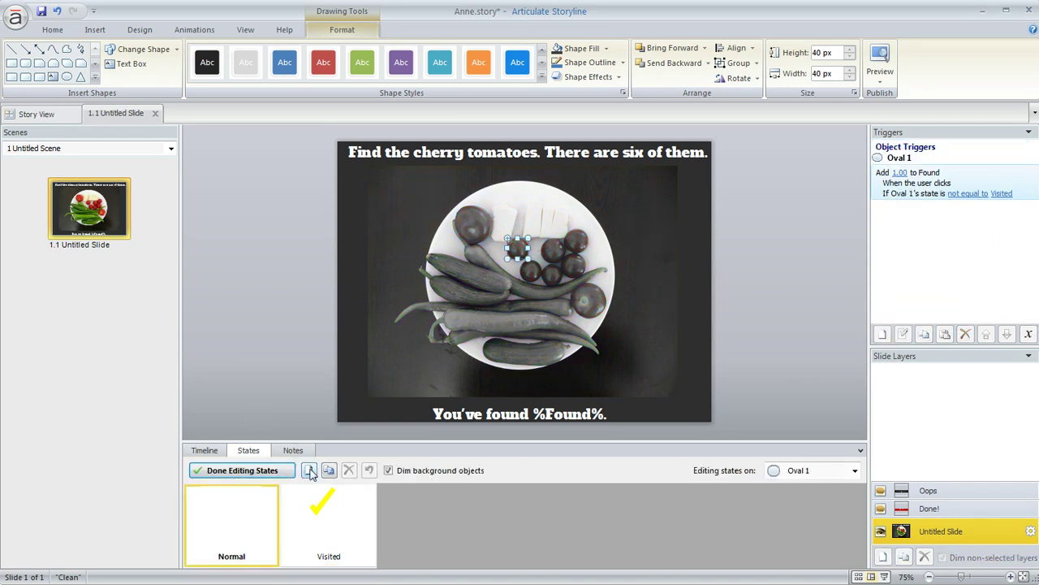
left_click(309, 471)
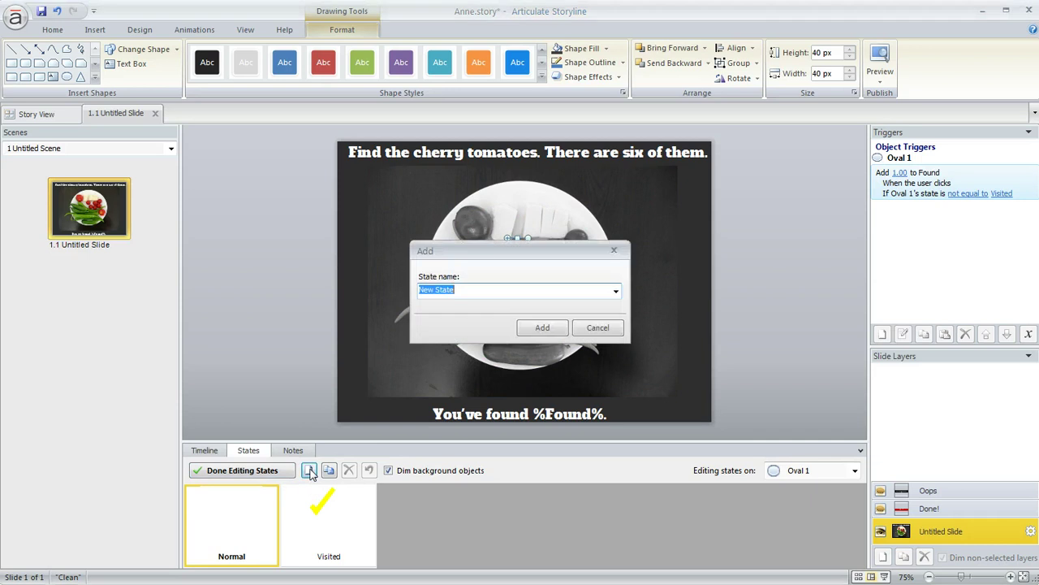
left_click(616, 292)
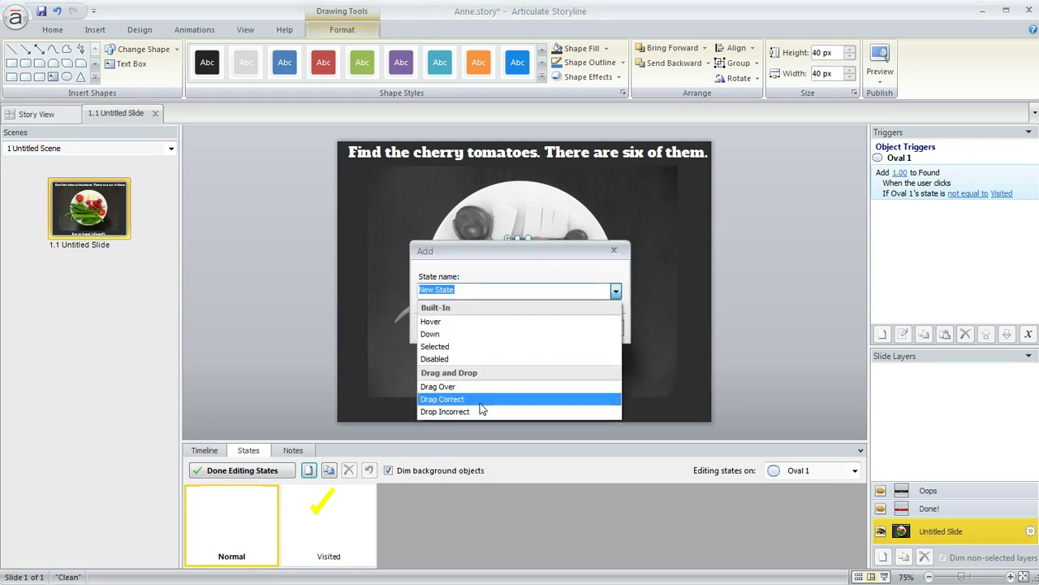
left_click(615, 251)
left_click(615, 252)
left_click(354, 517)
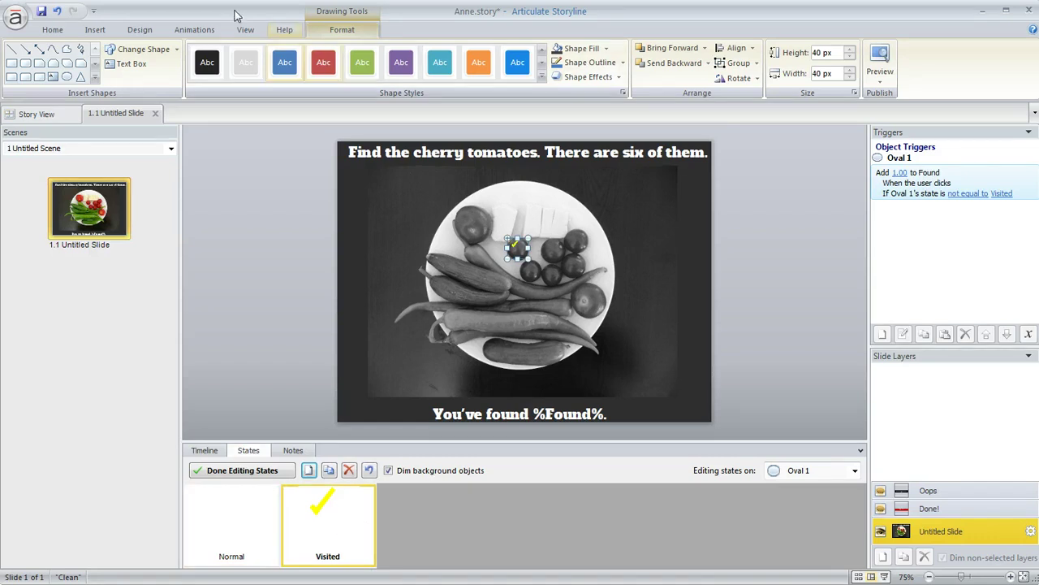
- Browse the Insert shapes gallery, then finish editing the oval's states
left_click(95, 30)
left_click(255, 78)
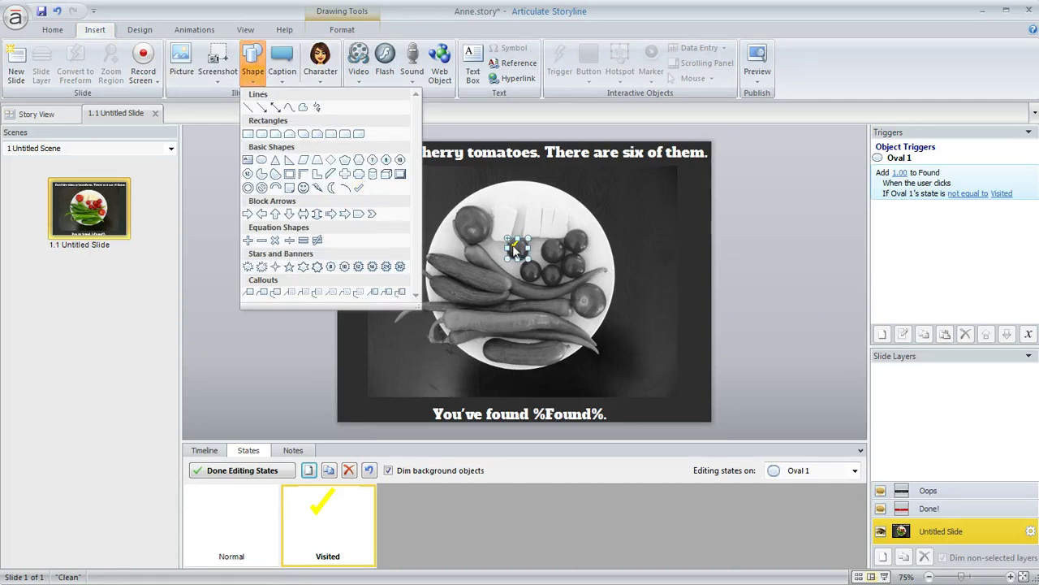
left_click(276, 473)
left_click(276, 473)
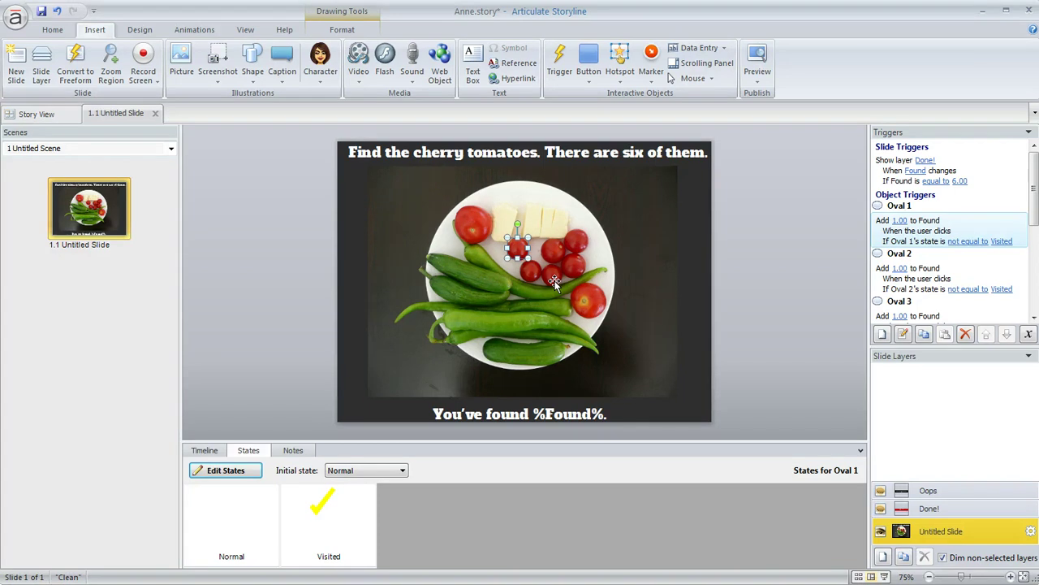
double_click(963, 233)
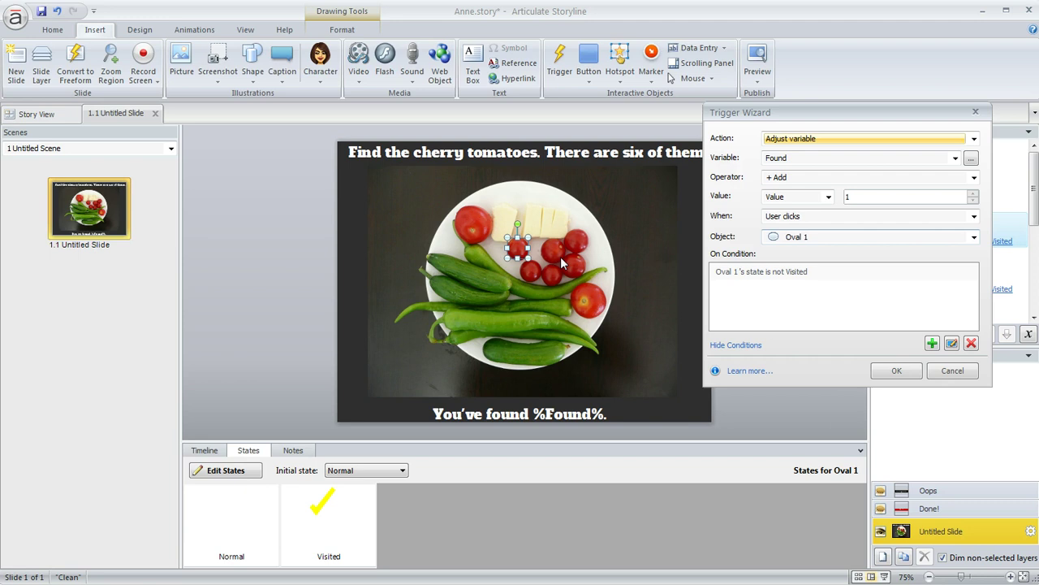
left_click(799, 276)
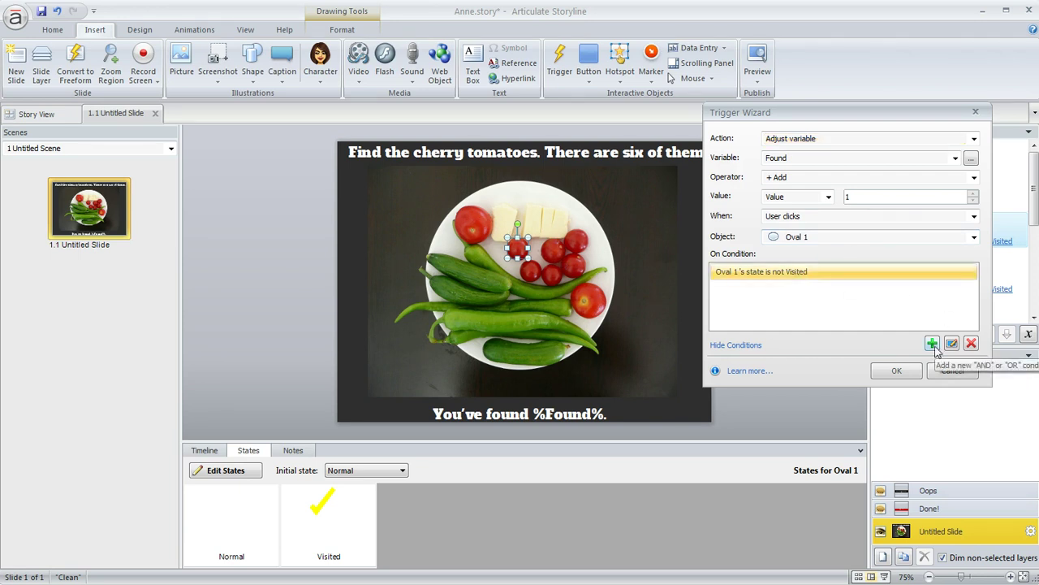
double_click(817, 276)
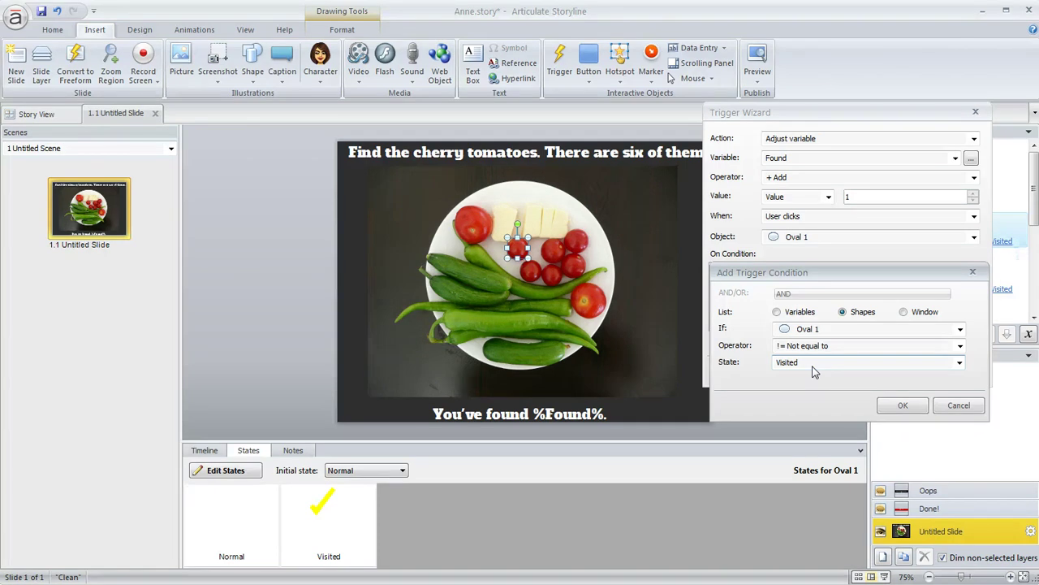
left_click(959, 406)
left_click(951, 373)
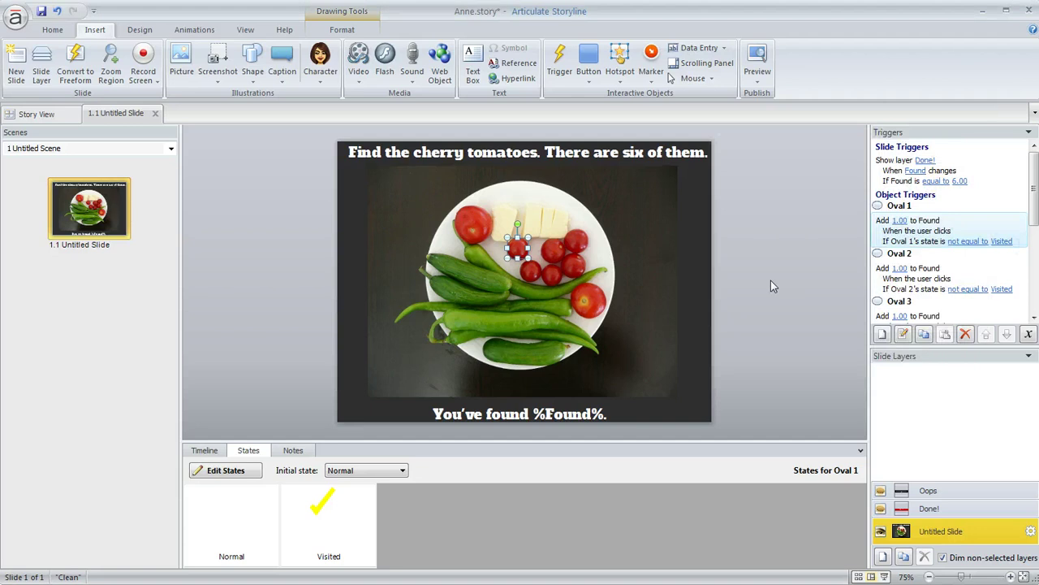
- Select the plate oval and review Ovals 1–4 on the slide's Timeline
left_click(526, 192)
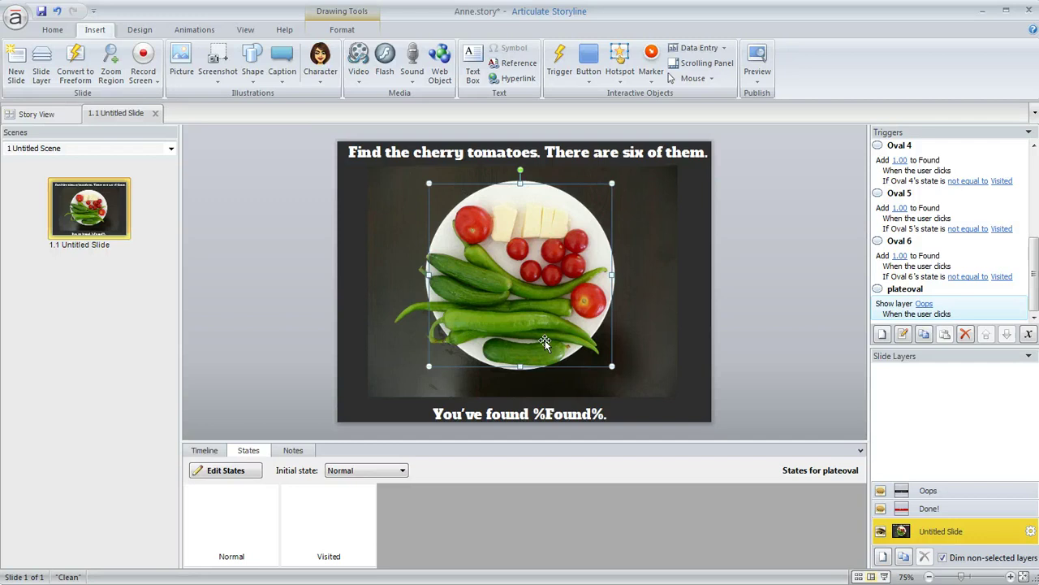
left_click(205, 450)
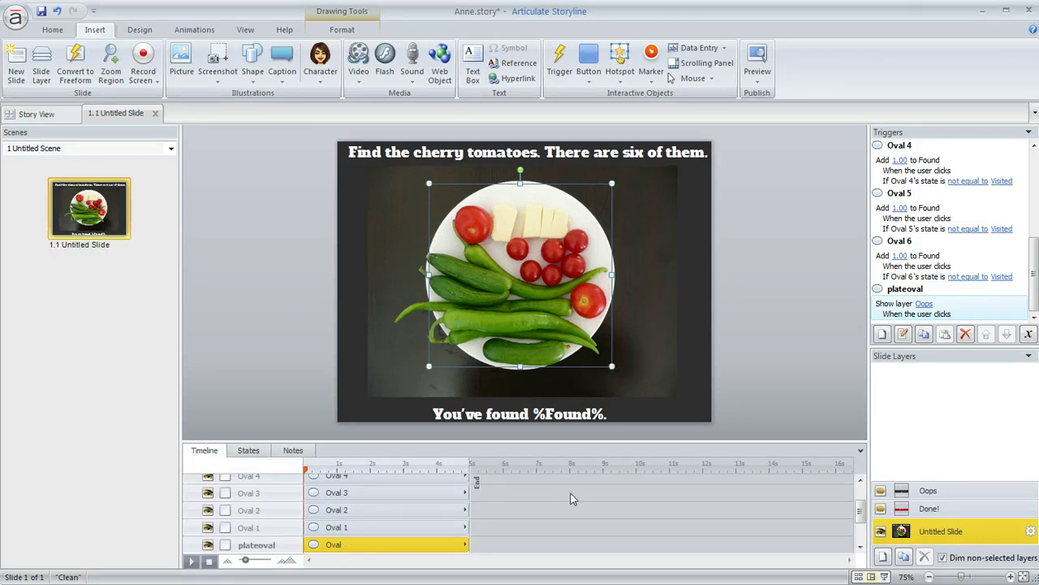
left_click(355, 528)
left_click(360, 510)
left_click(357, 493)
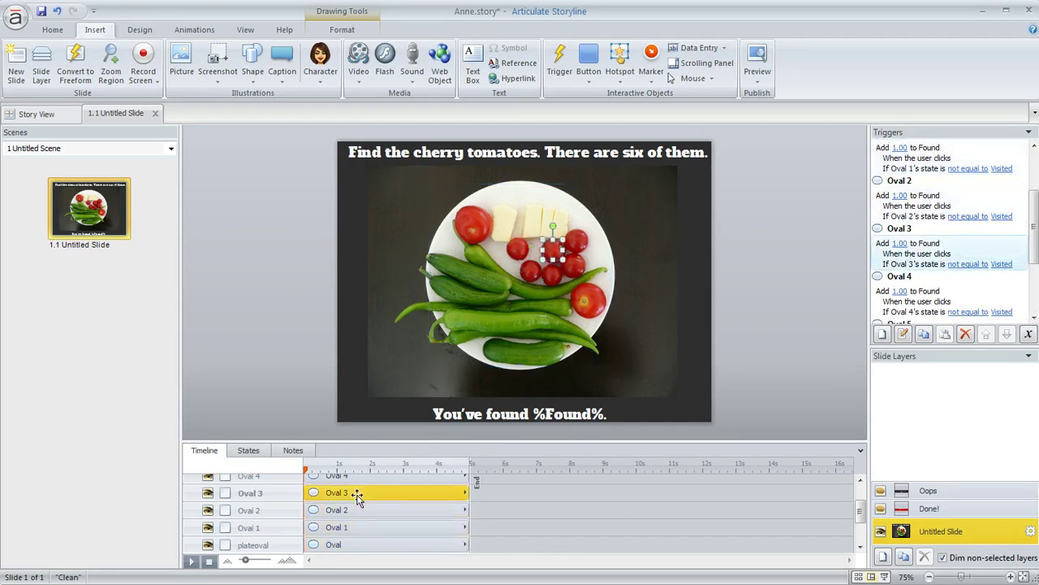
left_click(358, 476)
left_click(478, 248)
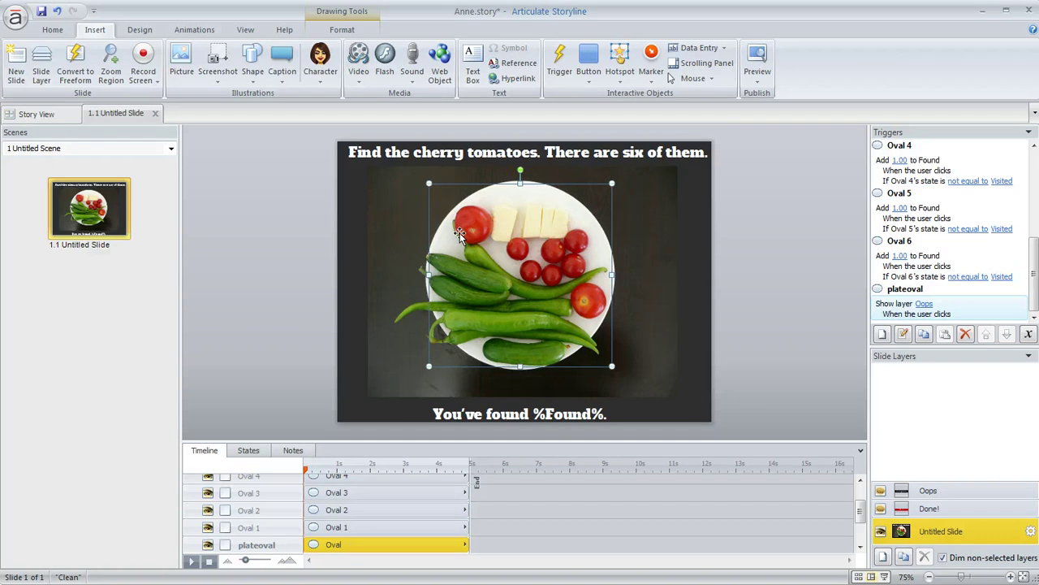
- View the Oops layer, inspect the plate oval's Show layer Oops trigger, then open the Done! layer
left_click(934, 492)
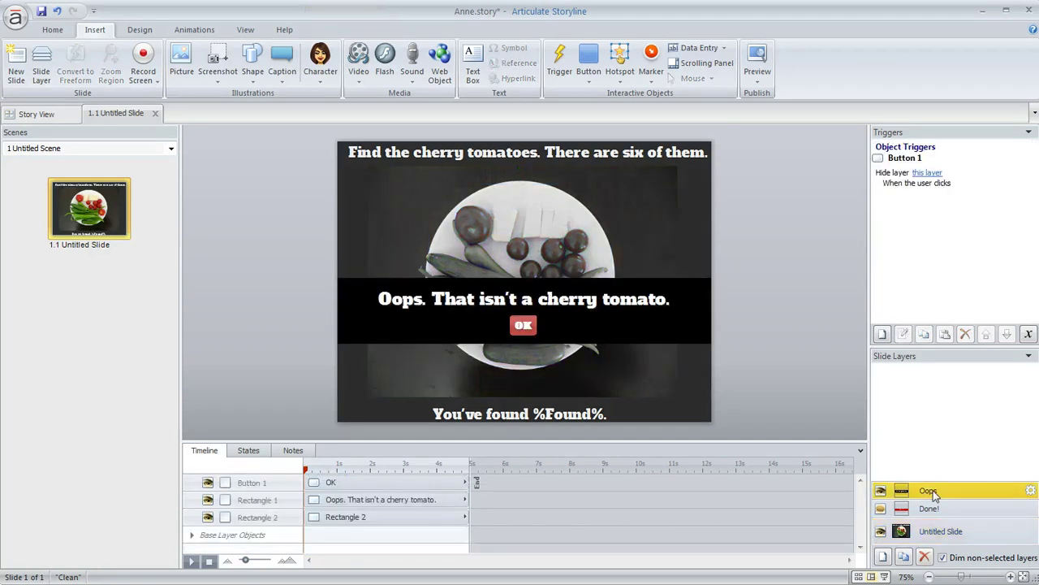
left_click(952, 531)
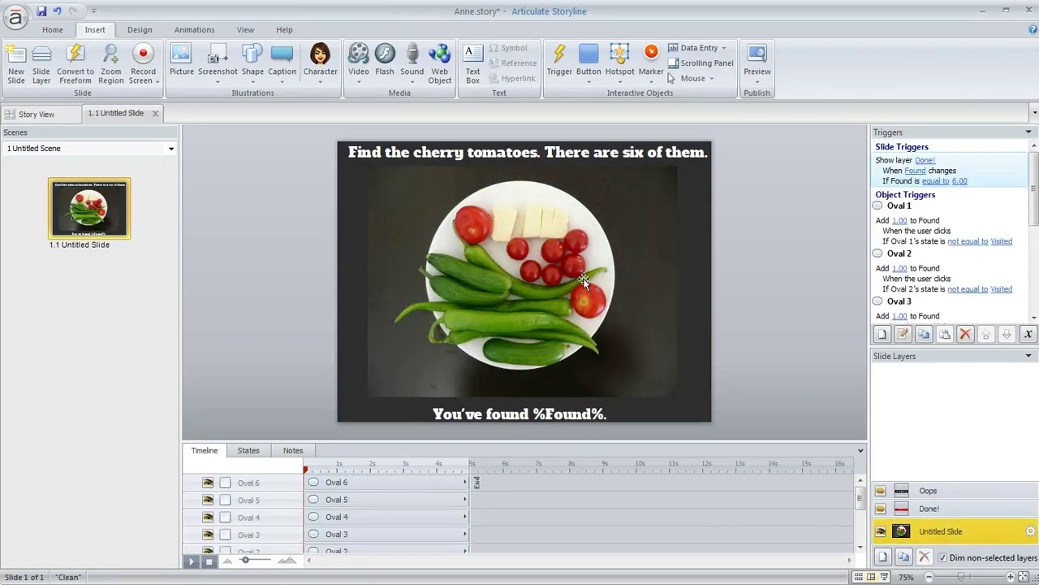
left_click(614, 288)
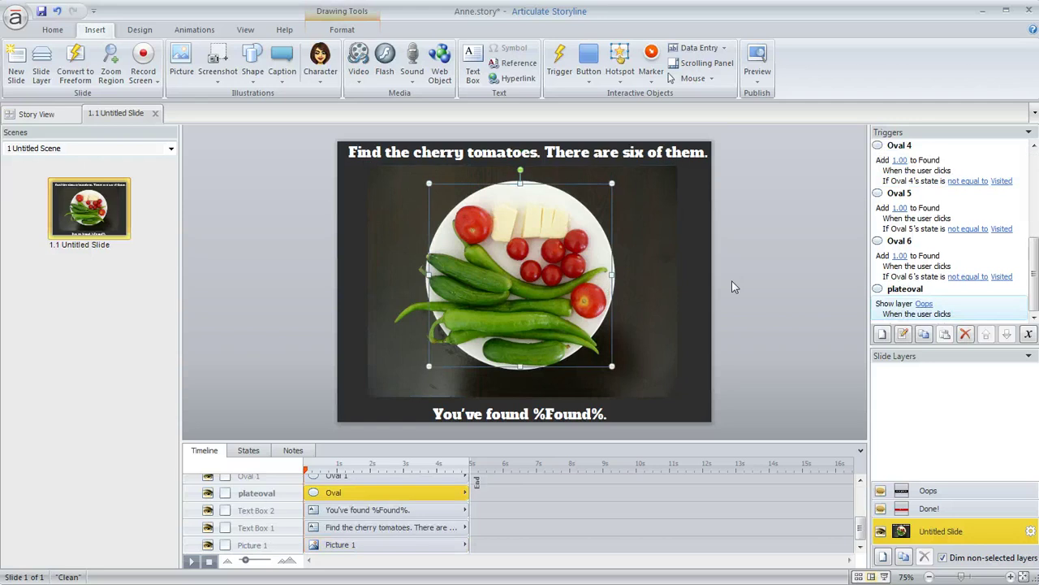
double_click(964, 313)
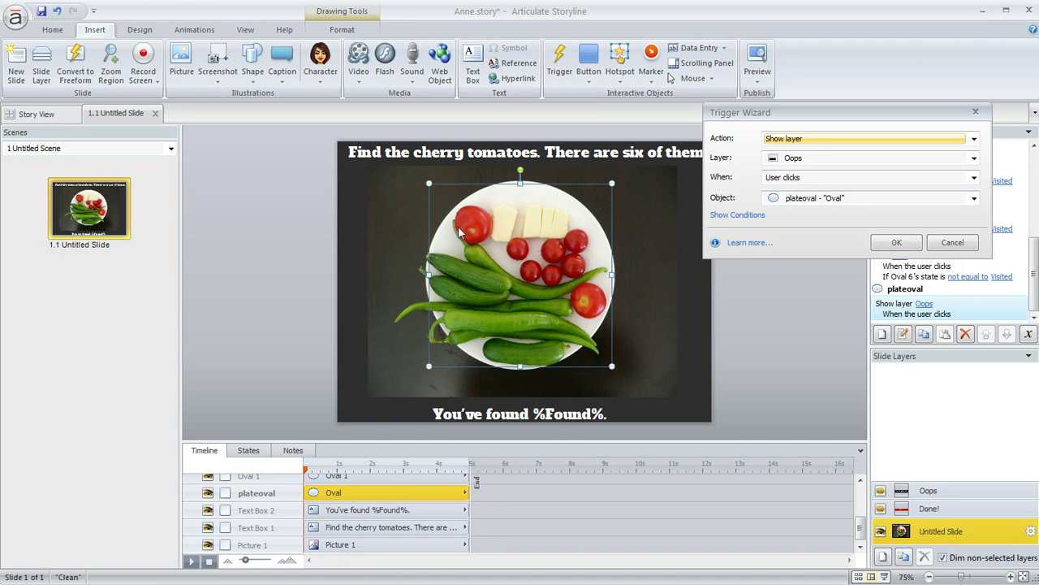
left_click(946, 249)
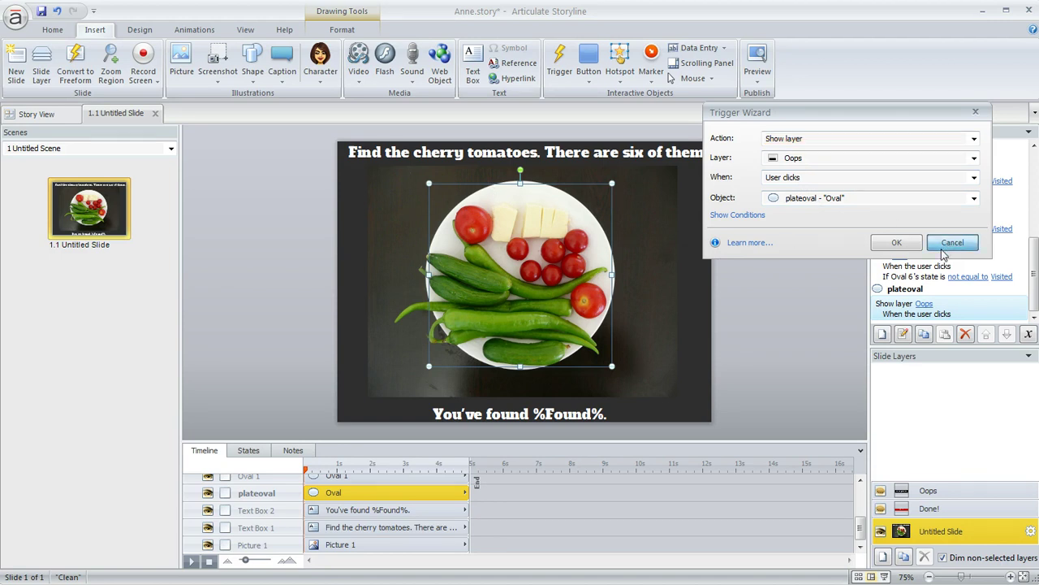
left_click(960, 509)
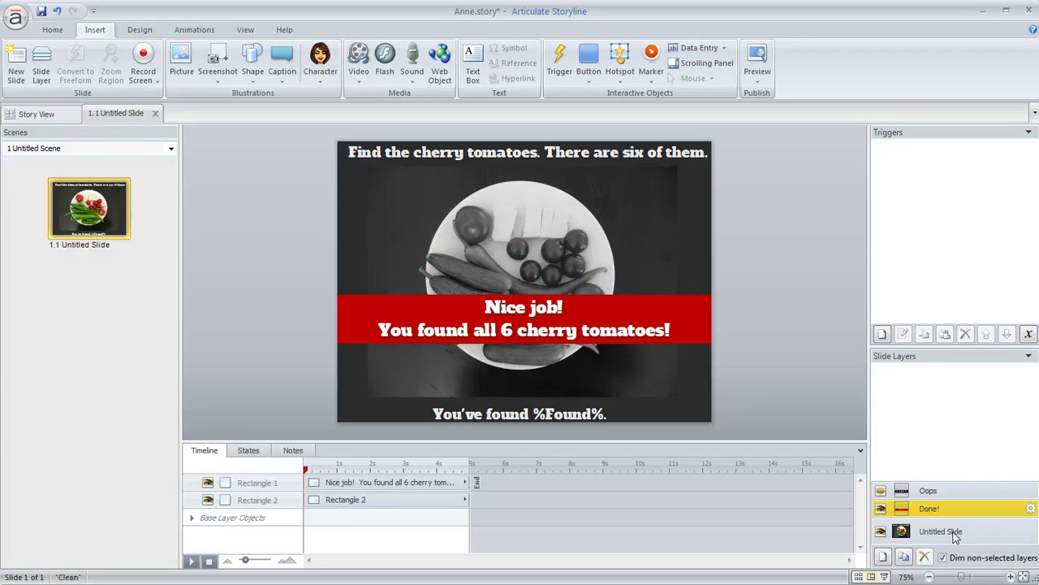
- On the base layer, review the Show layer Done! trigger for Found equal to 6.00
left_click(955, 533)
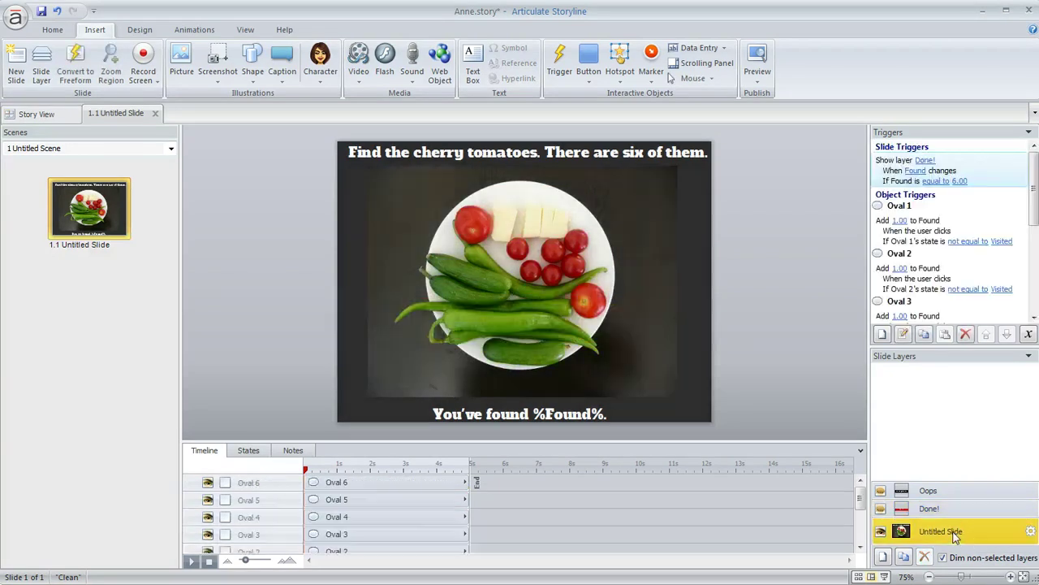
double_click(902, 164)
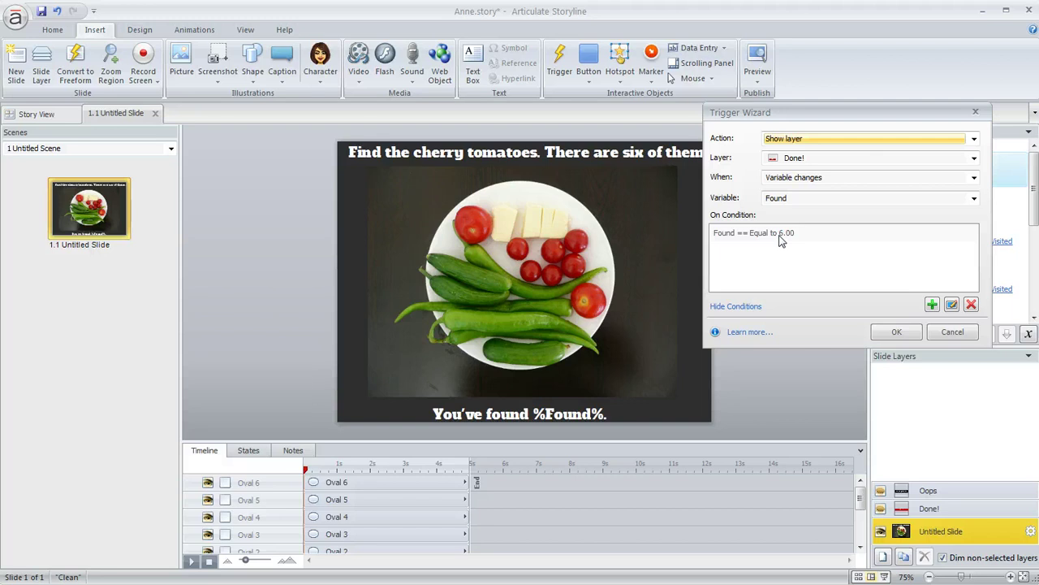
left_click(947, 334)
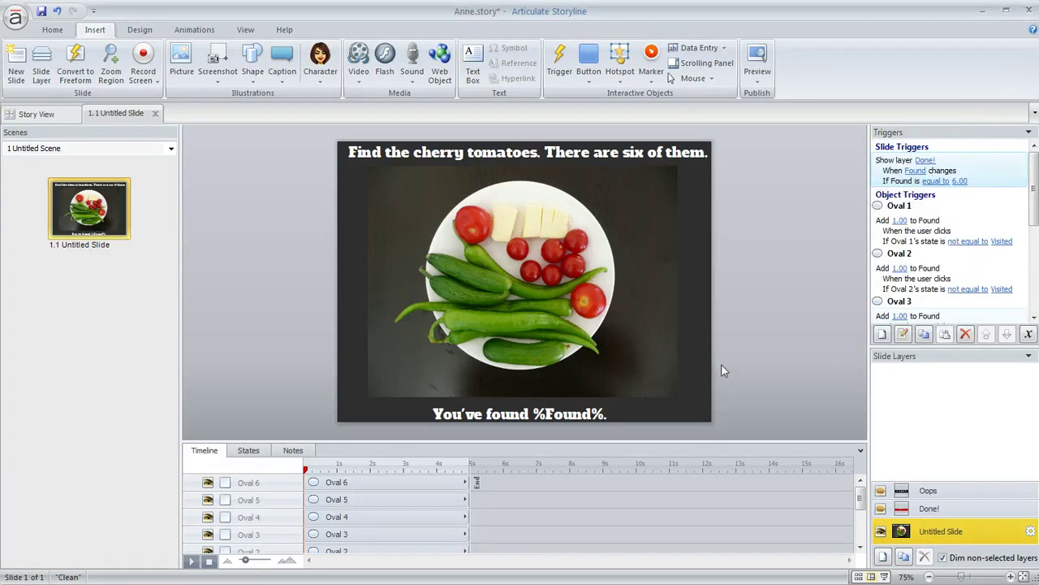
left_click(535, 413)
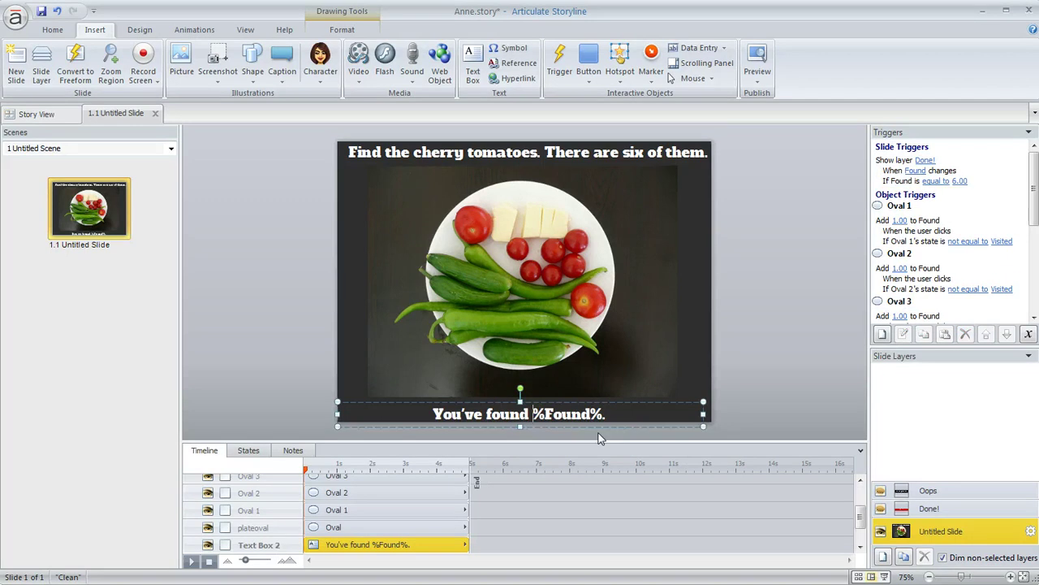
left_click_drag(533, 412, 601, 412)
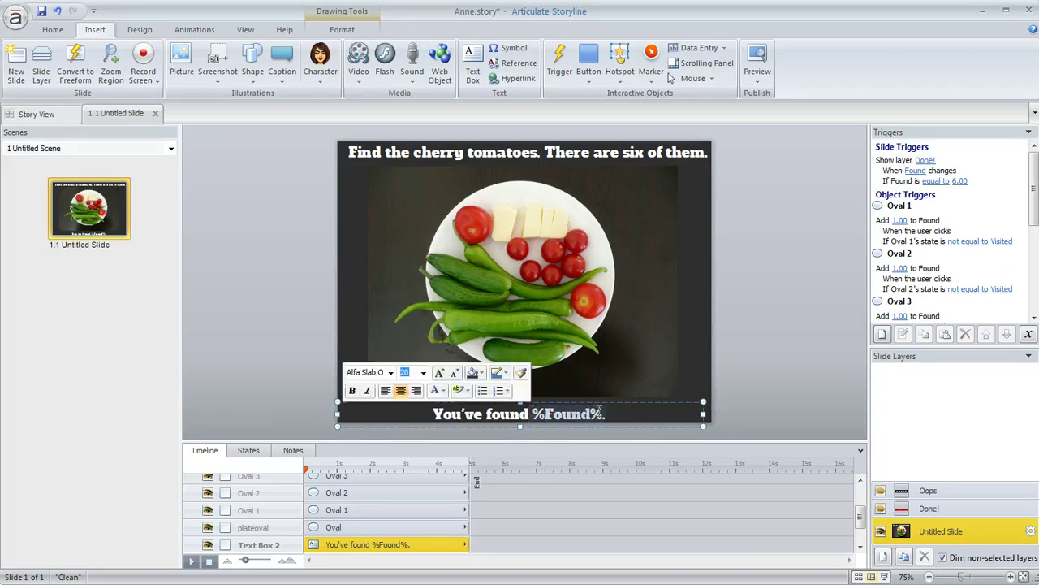
key("BackSpace")
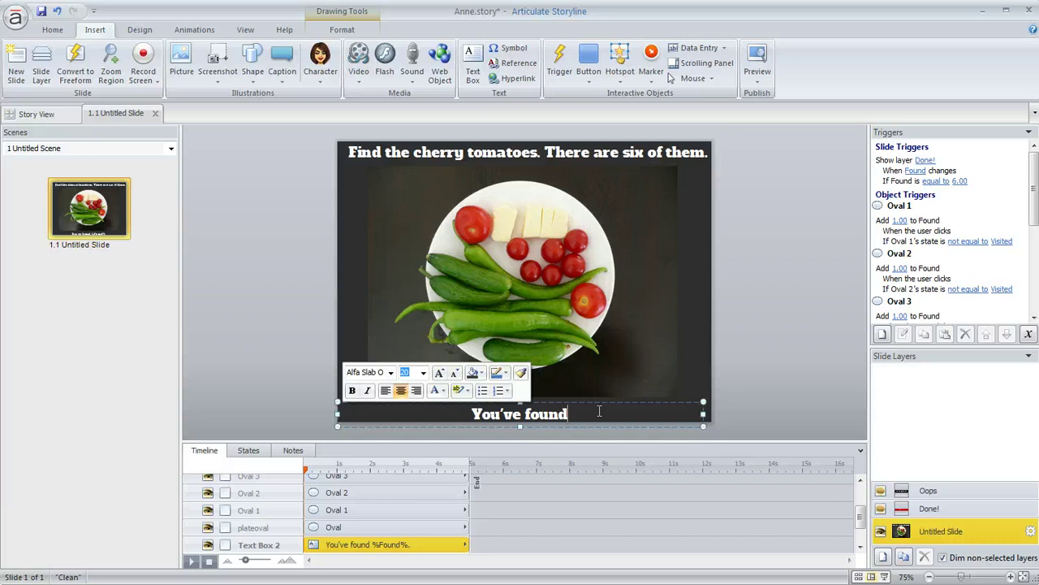
type(".")
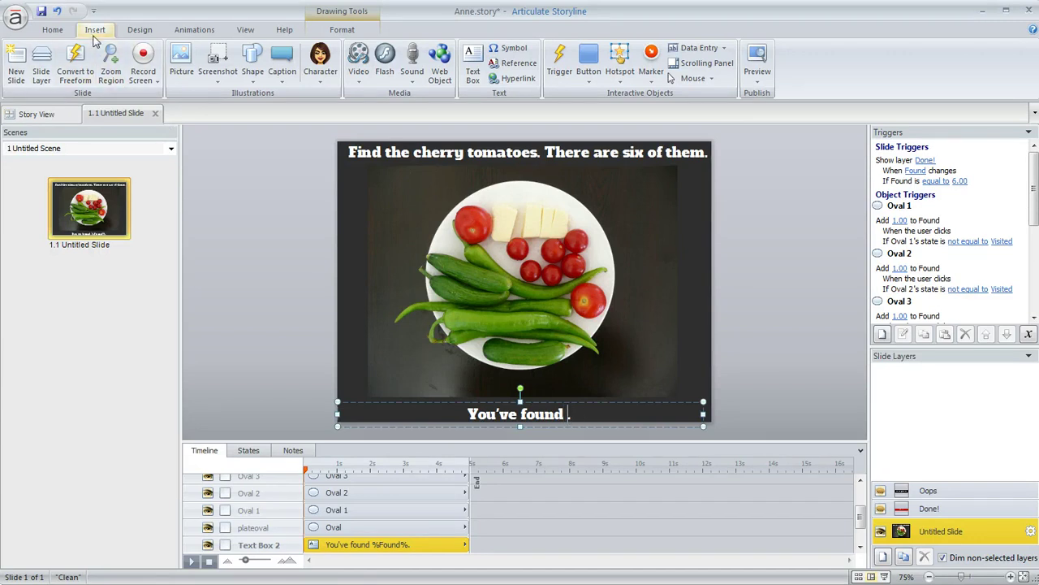
left_click(518, 65)
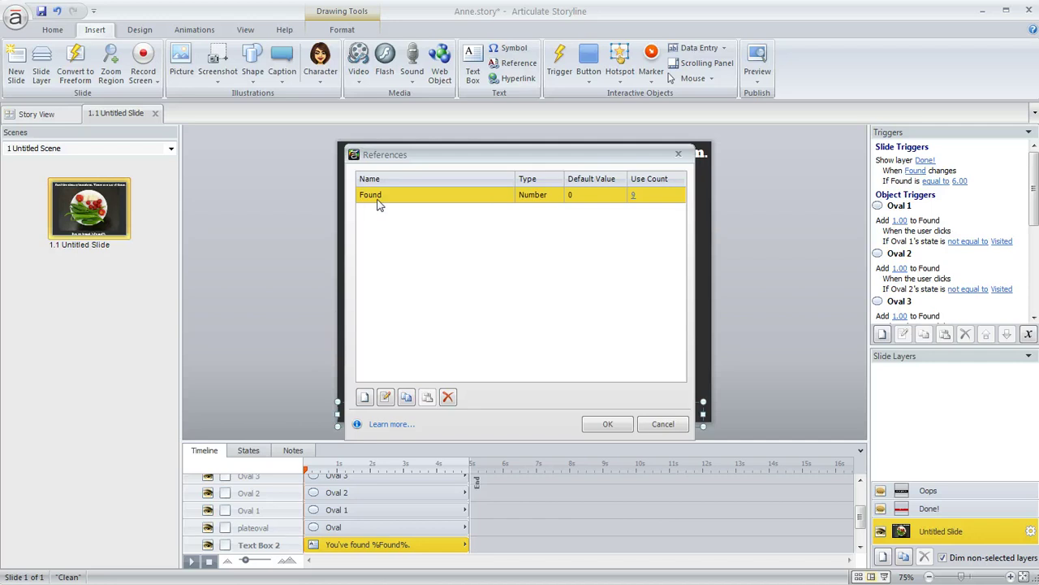
left_click(610, 423)
type(".")
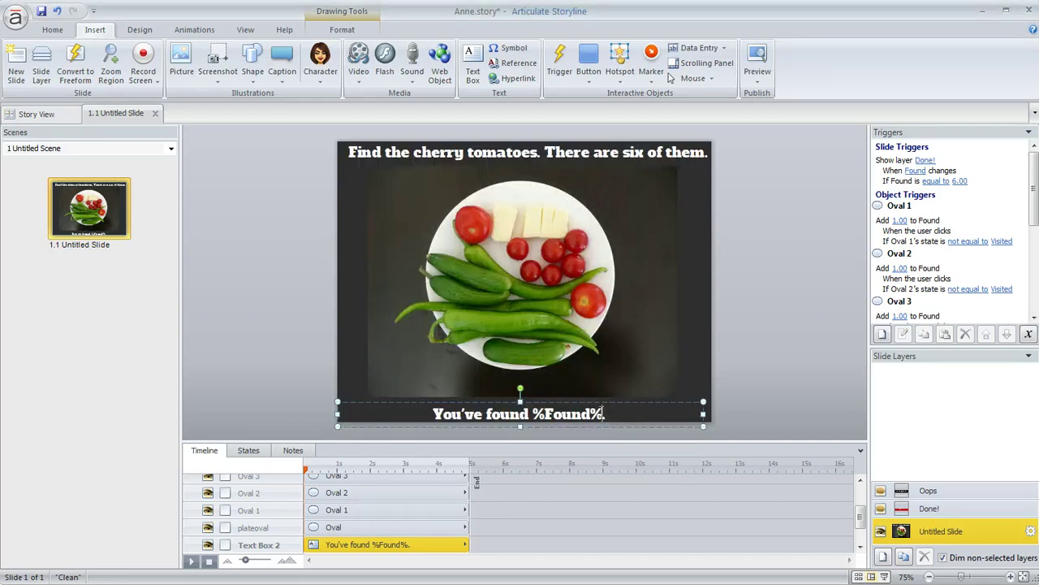
key("BackSpace")
type(".")
left_click(746, 343)
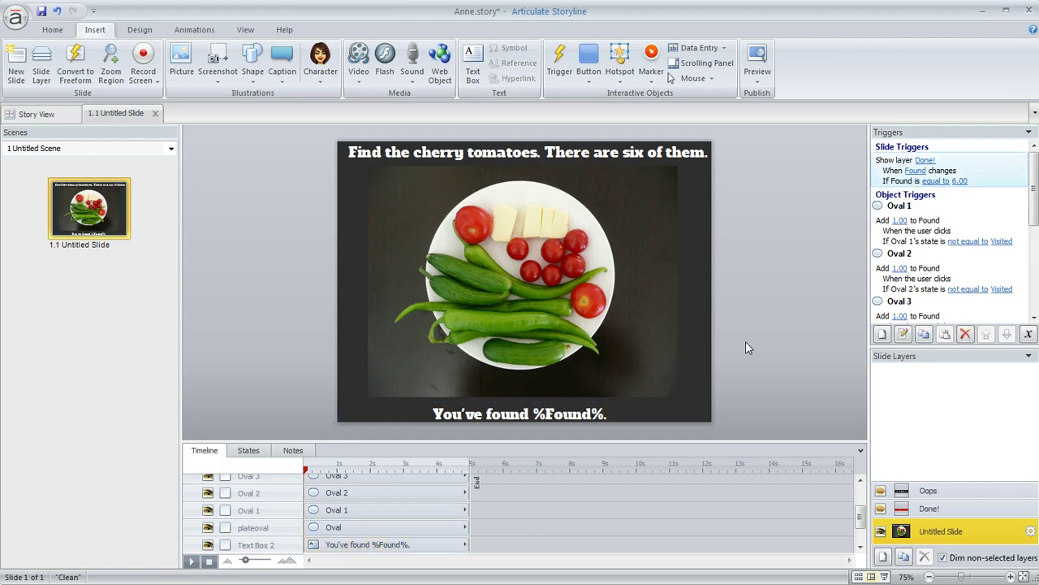
- Preview the slide and find three cherry tomatoes so the counter reads 'You've found 3.'
left_click(764, 49)
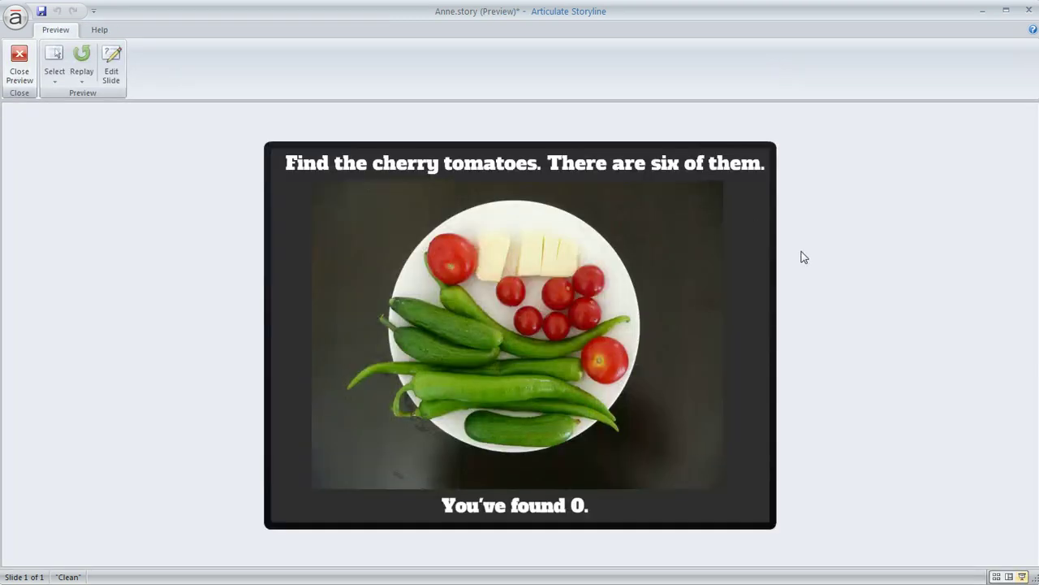
left_click(516, 294)
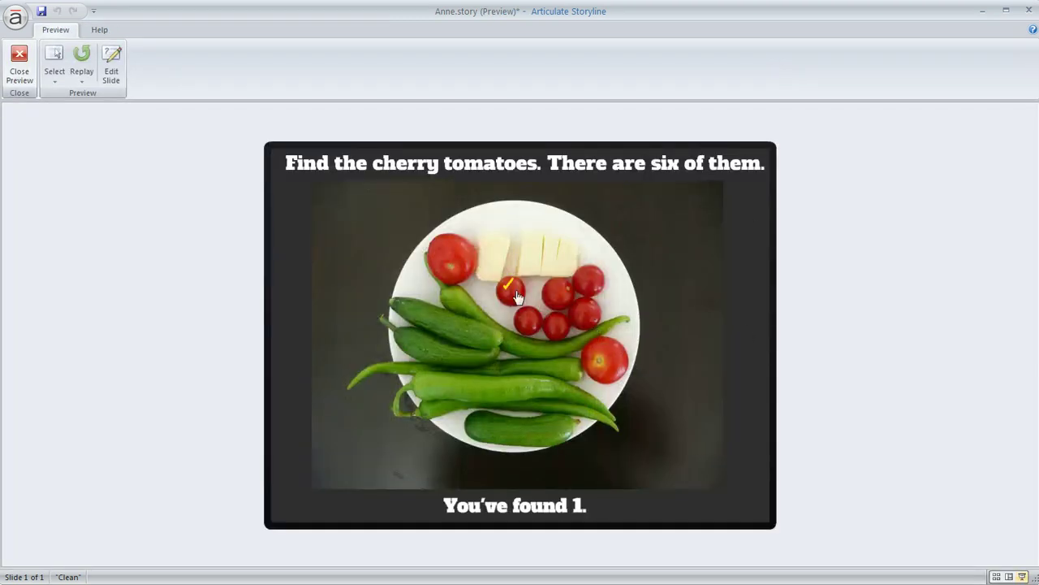
left_click(558, 297)
left_click(590, 292)
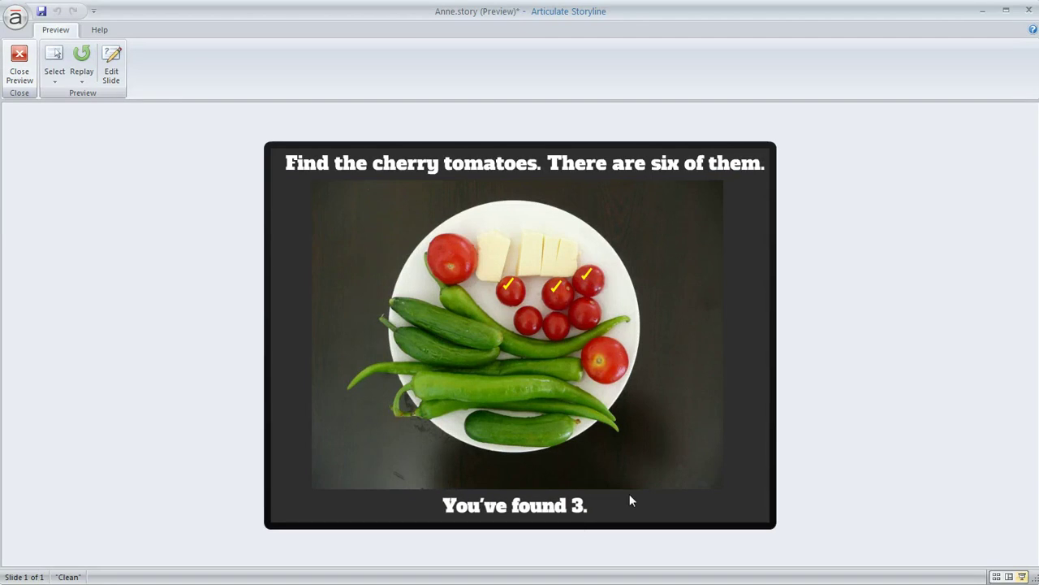